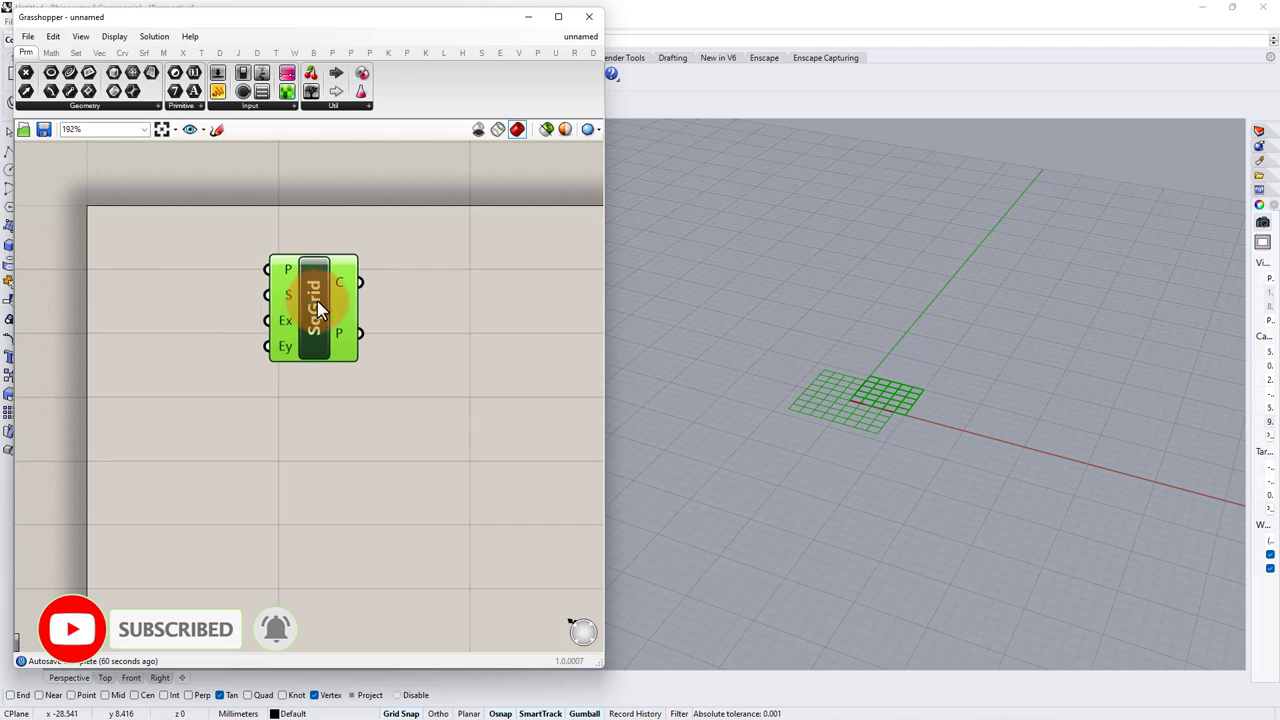
Add a number slider set to 8 and connect it to both the X and Y extents of the square grid
double_click(124, 334)
text(8)
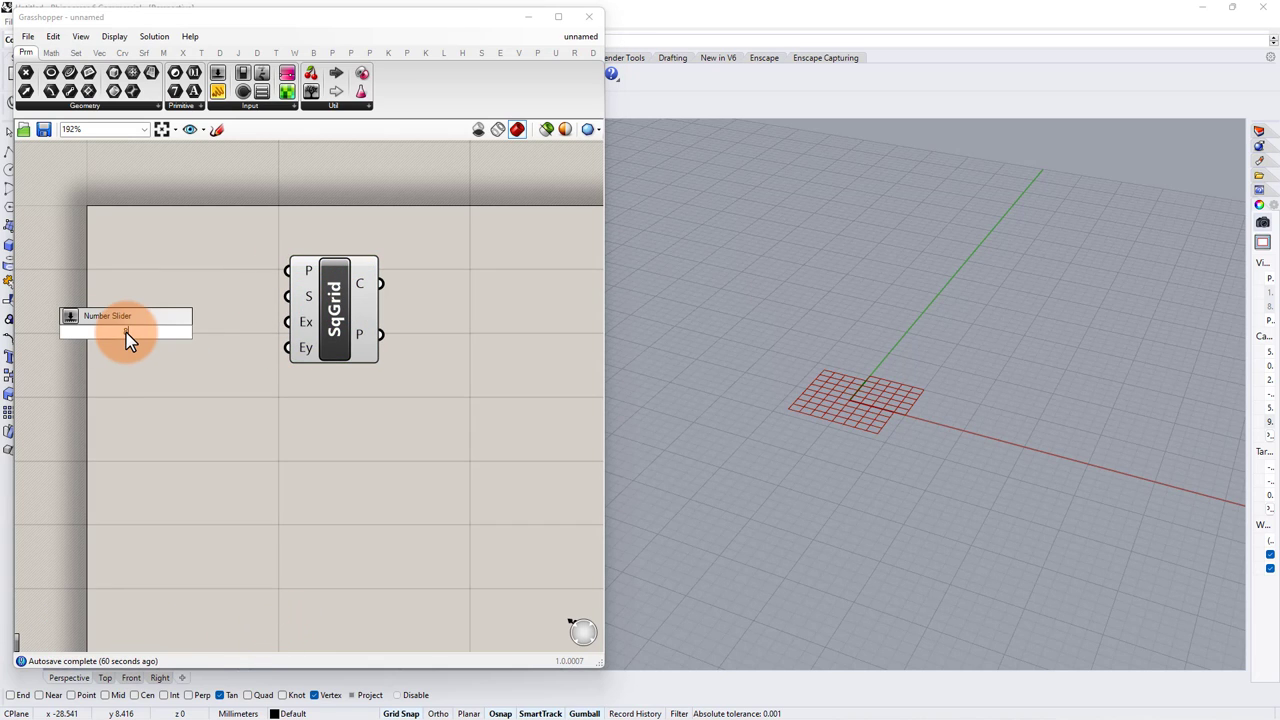
key(Return)
drag(233, 331, 290, 348)
drag(351, 324, 390, 320)
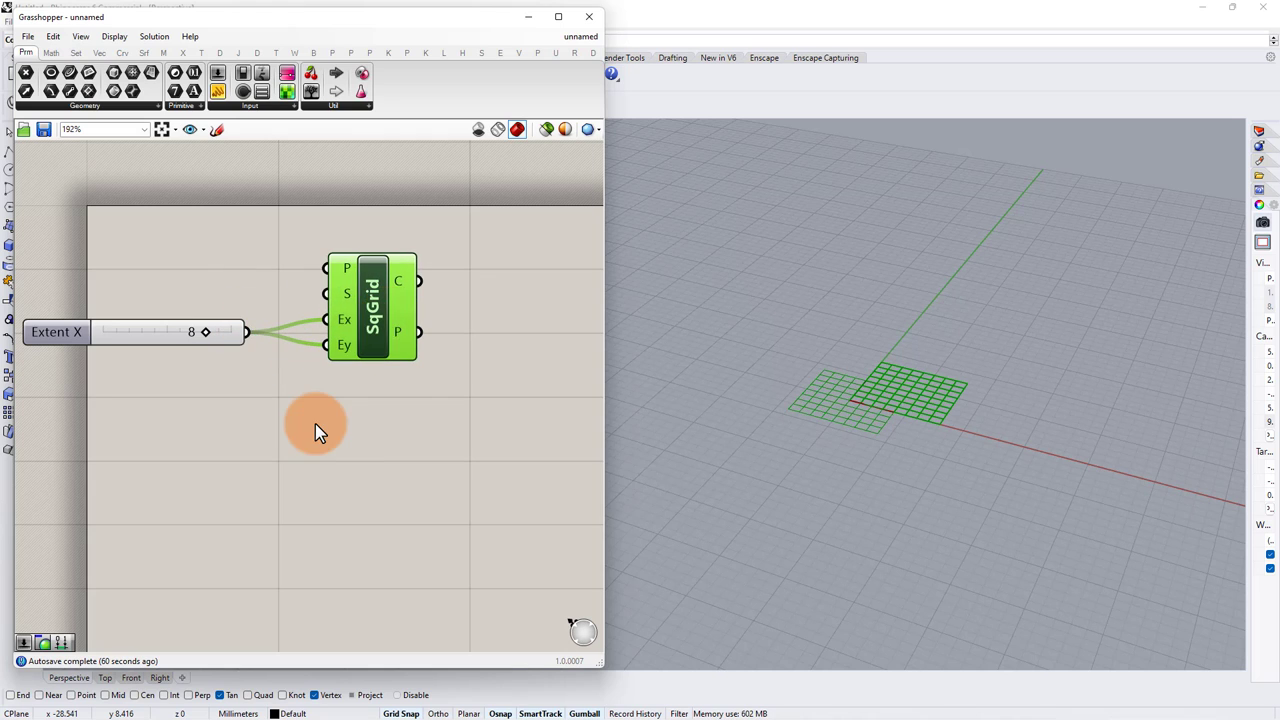
click(315, 424)
right_drag(852, 404, 824, 394)
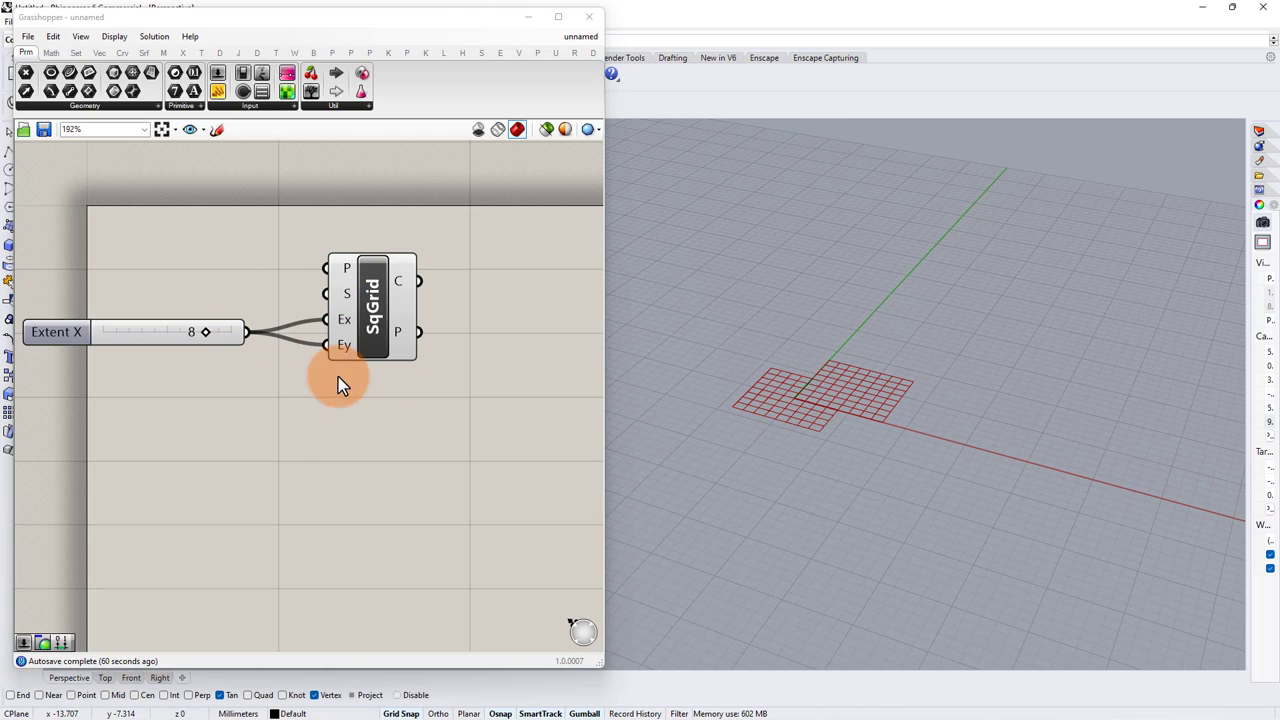
Add a number slider set to 2 and connect it to the square grid's cell size input
double_click(183, 293)
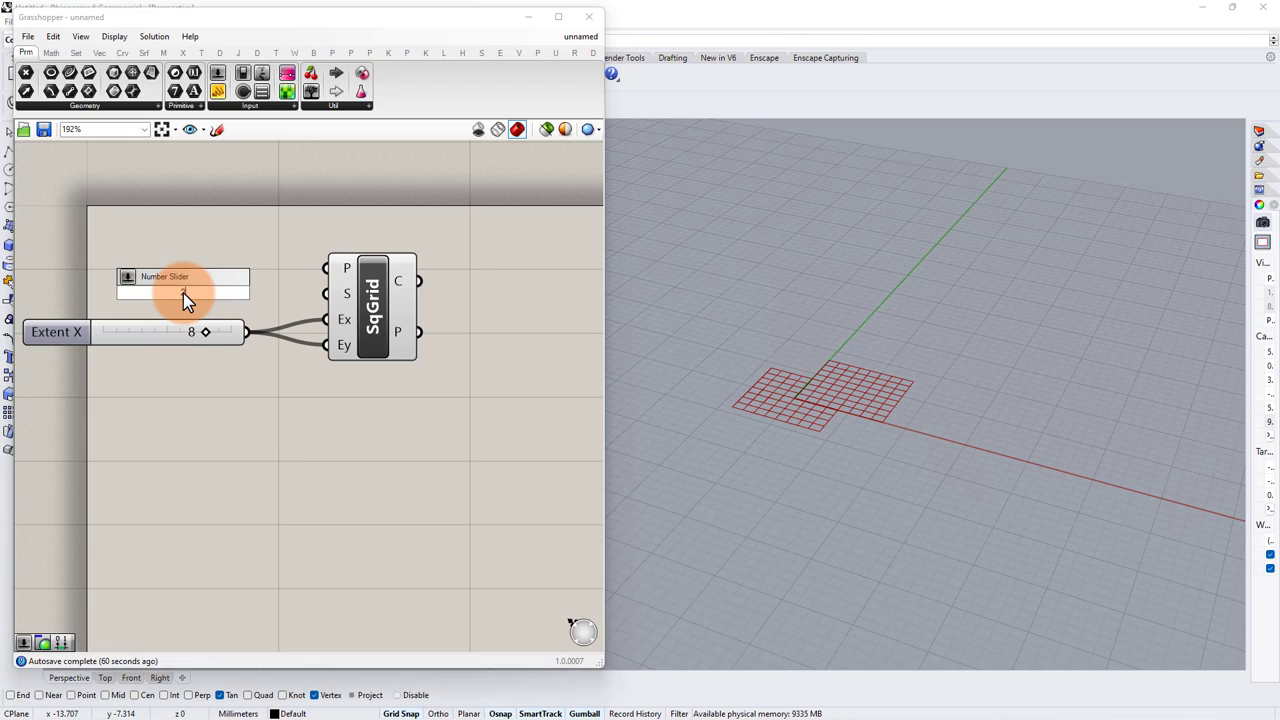
text(2)
key(Return)
drag(286, 290, 235, 291)
mouse_move(211, 338)
mouse_down()
mouse_move(171, 334)
mouse_move(209, 334)
mouse_up()
click(135, 290)
mouse_move(133, 290)
mouse_down()
mouse_move(108, 288)
mouse_move(131, 292)
mouse_up()
click(167, 258)
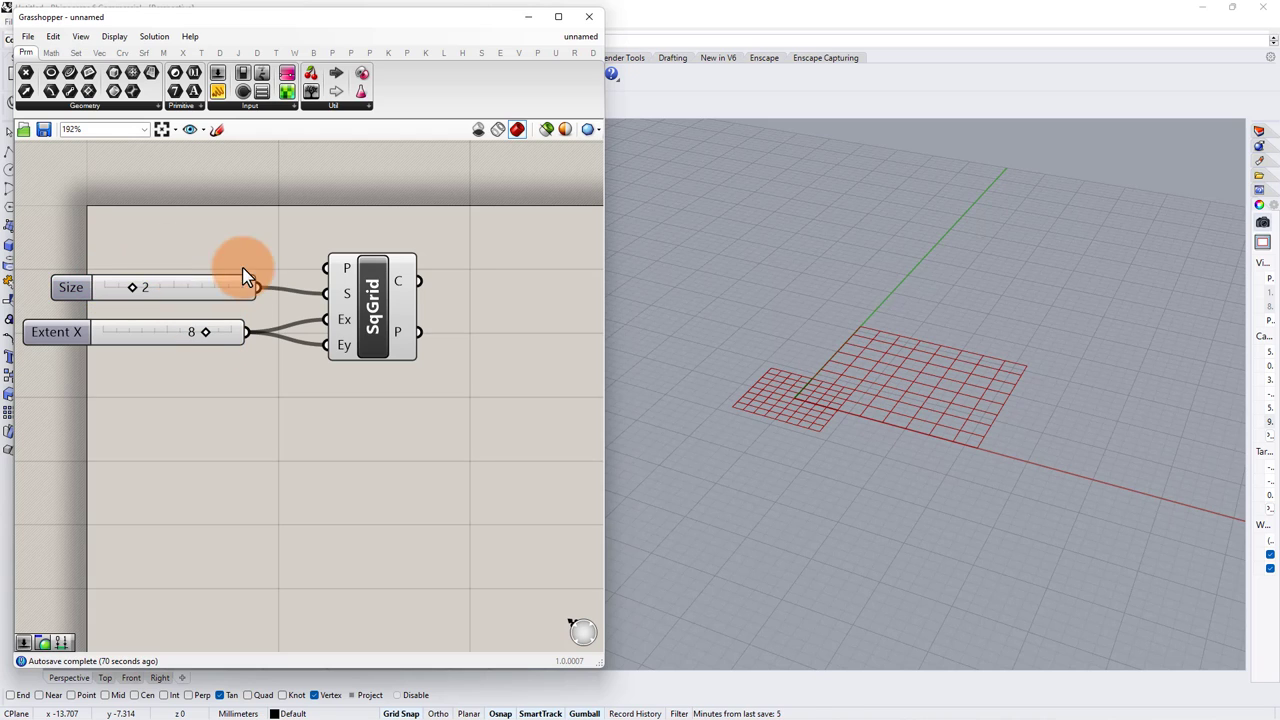
Flatten the points output of the square grid into a single list
right_drag(373, 277, 162, 283)
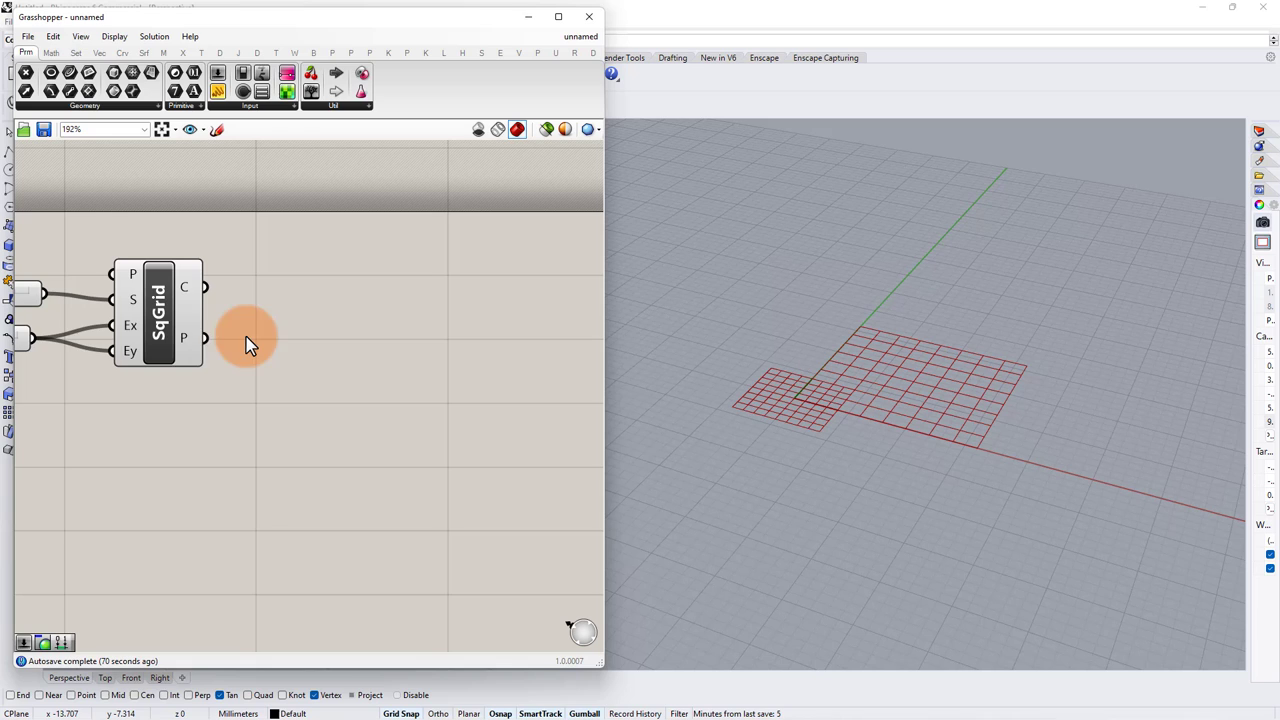
right_click(183, 339)
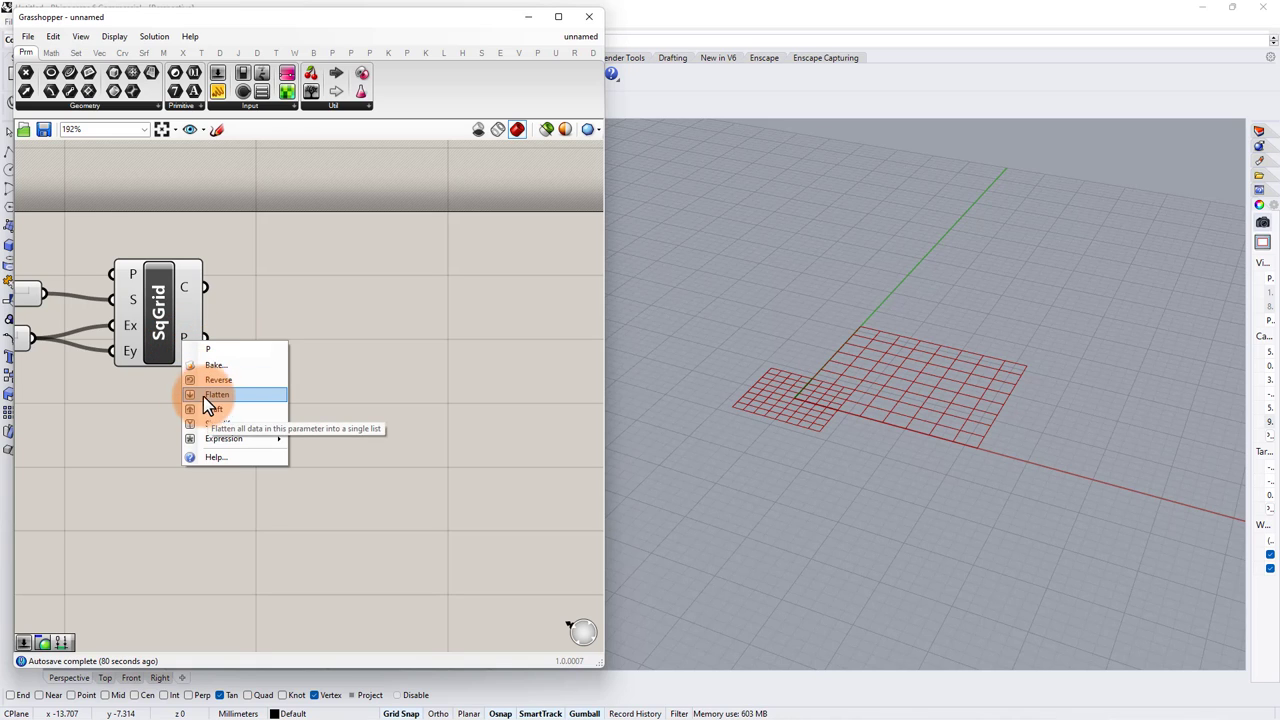
click(227, 396)
Add a Deconstruct point component and feed it the square grid's flattened points
right_drag(288, 338, 269, 343)
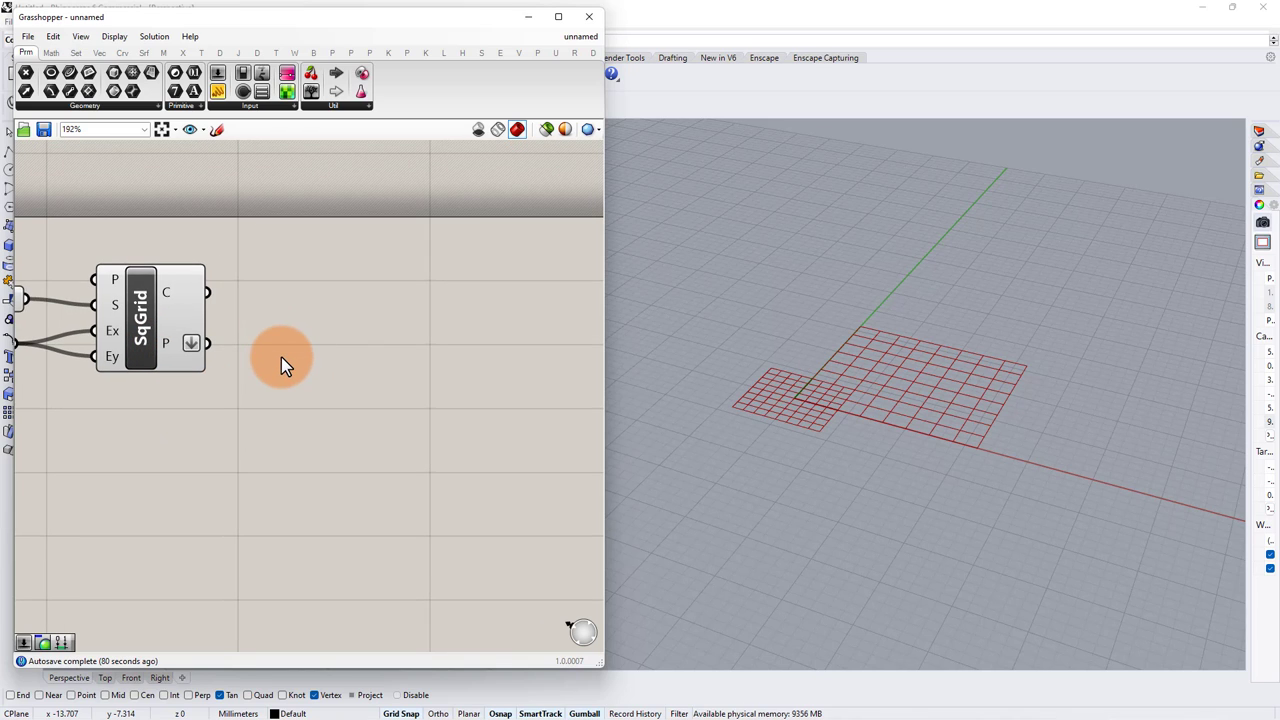
double_click(347, 369)
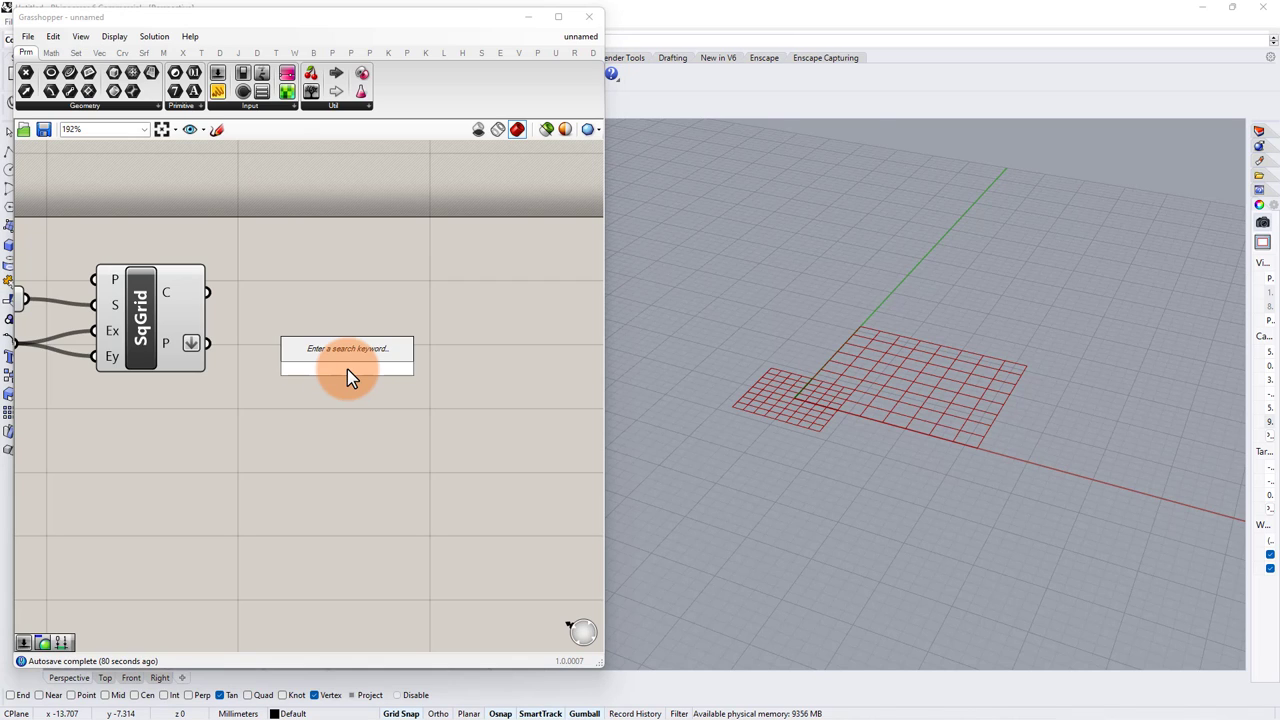
text(dec)
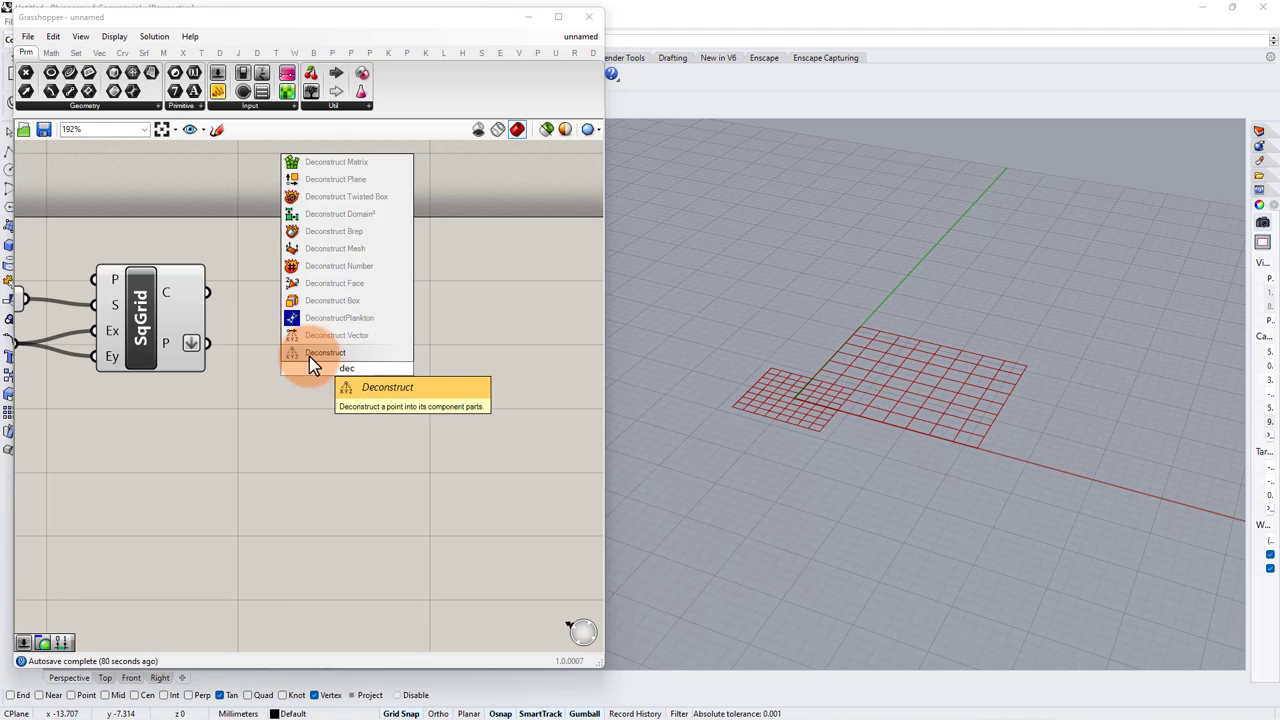
click(310, 355)
drag(206, 344, 457, 371)
Add a Construct Point component and connect the deconstructed X and Y coordinates to its X and Y inputs
right_drag(410, 390, 267, 357)
double_click(376, 342)
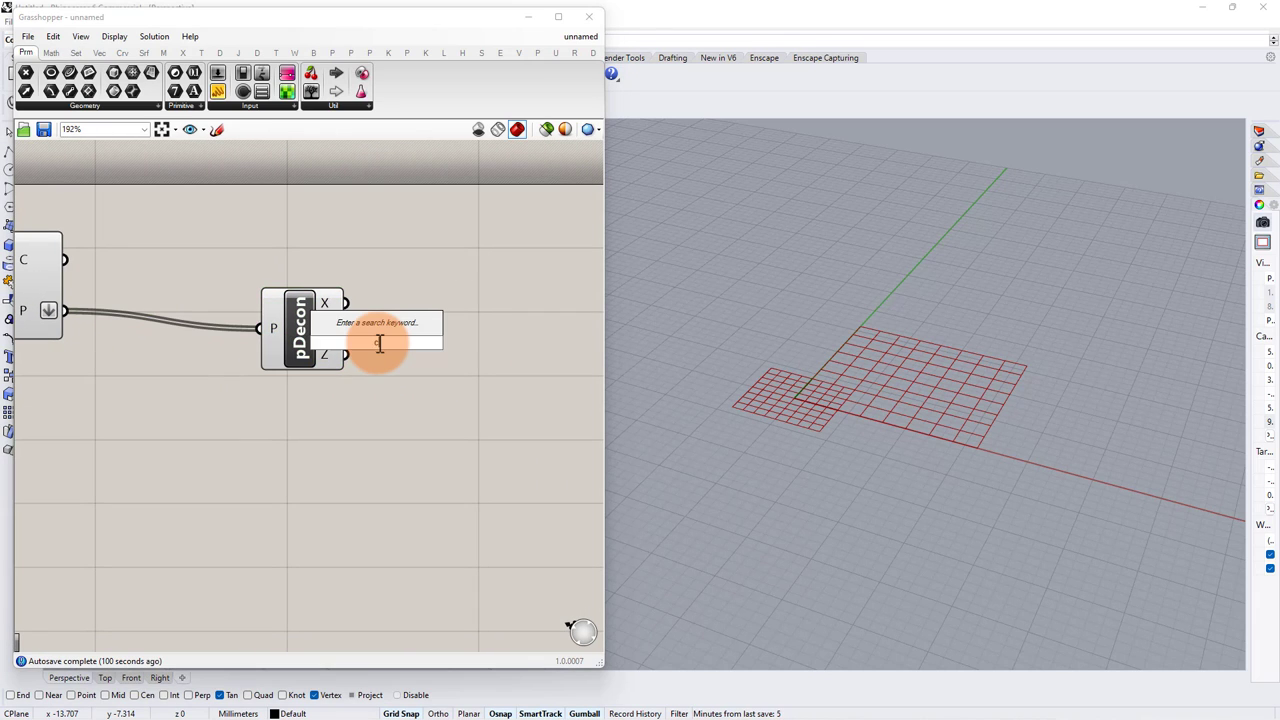
text(constru)
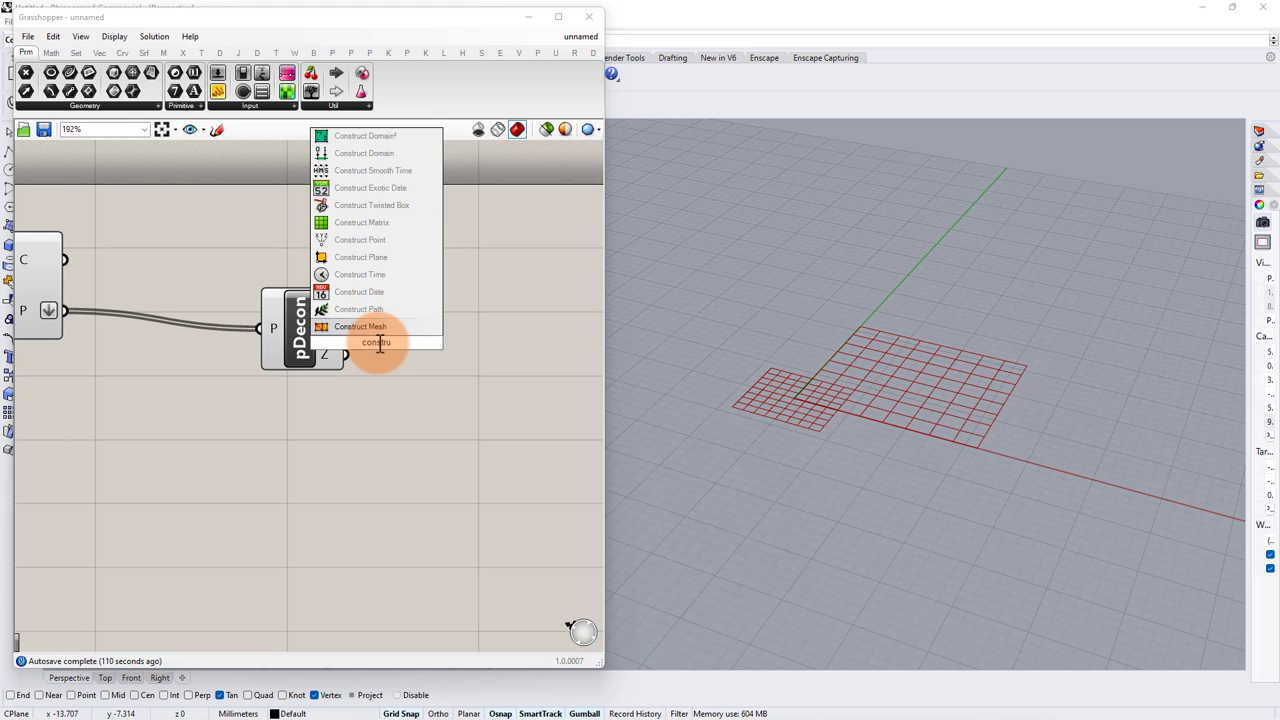
click(355, 240)
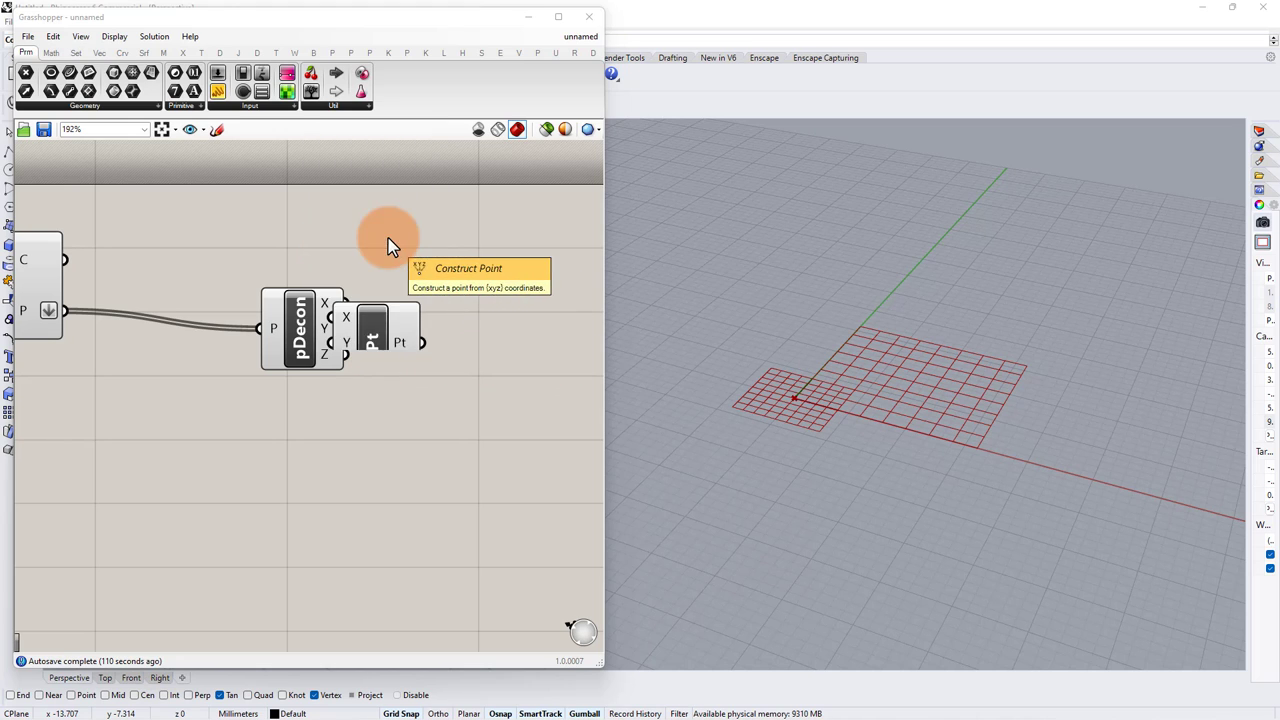
drag(381, 322, 448, 379)
drag(345, 303, 399, 384)
Add a Random component and connect its output to the Z input of the Construct Point component
click(295, 470)
double_click(295, 463)
text(ran)
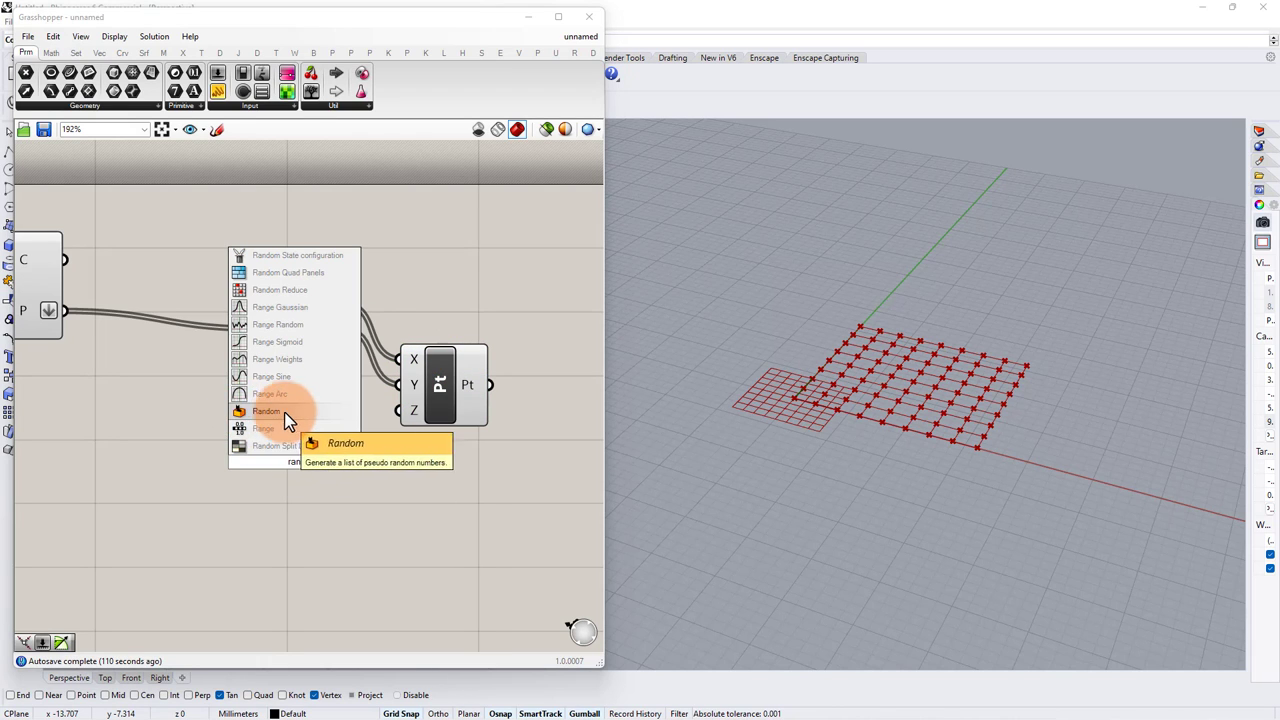
click(245, 420)
drag(340, 460, 400, 410)
right_drag(279, 406, 300, 401)
right_drag(846, 408, 906, 412)
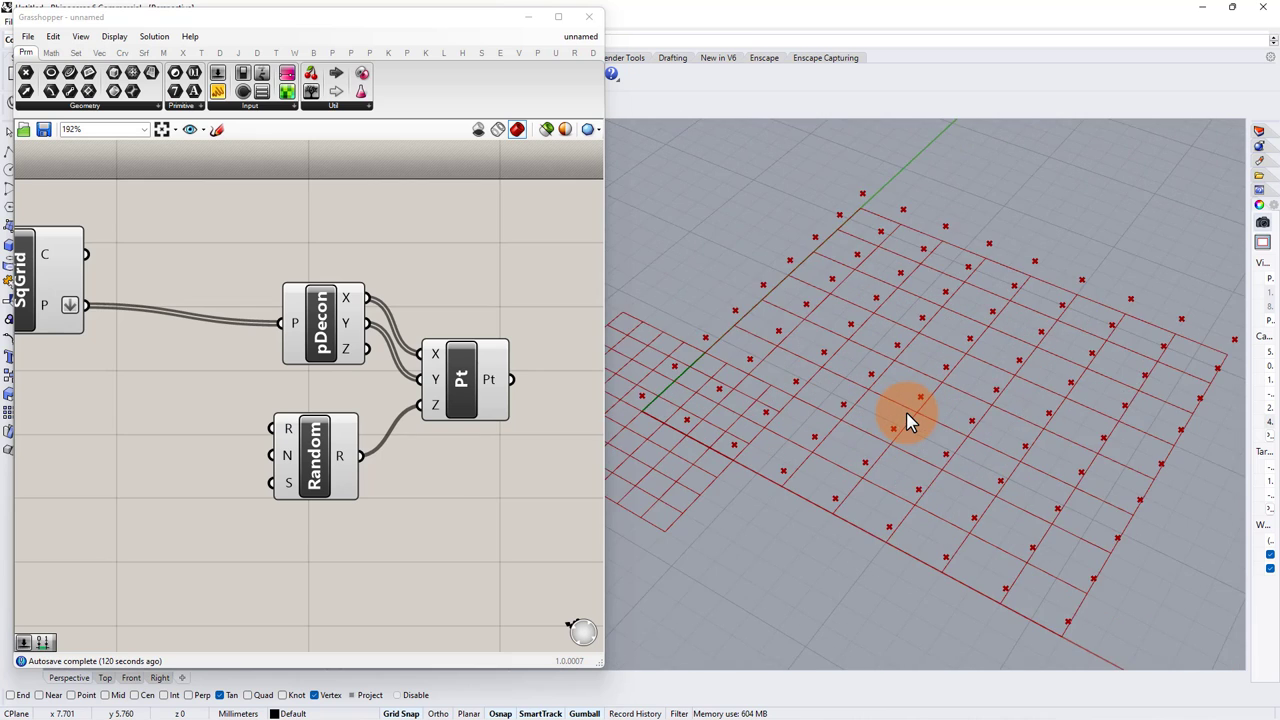
Add a List Length component that counts the grid points and connect it to Random's number input
right_drag(108, 468, 183, 447)
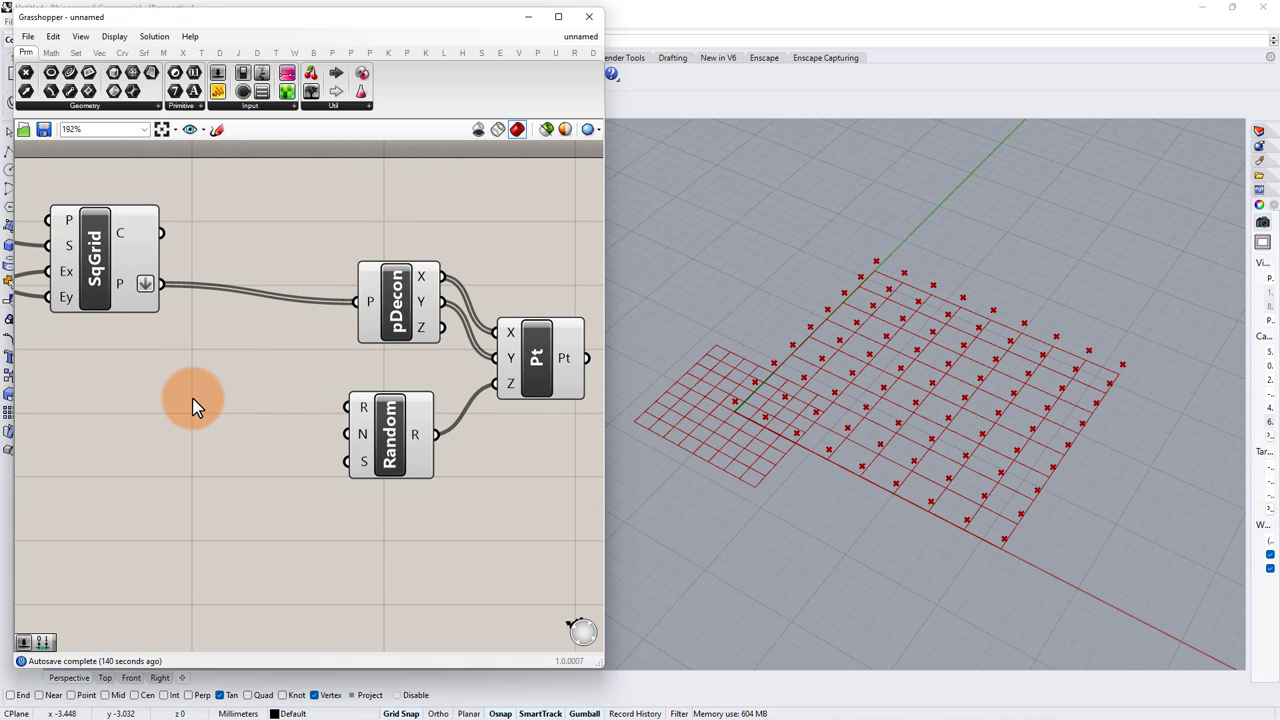
double_click(193, 398)
text(list)
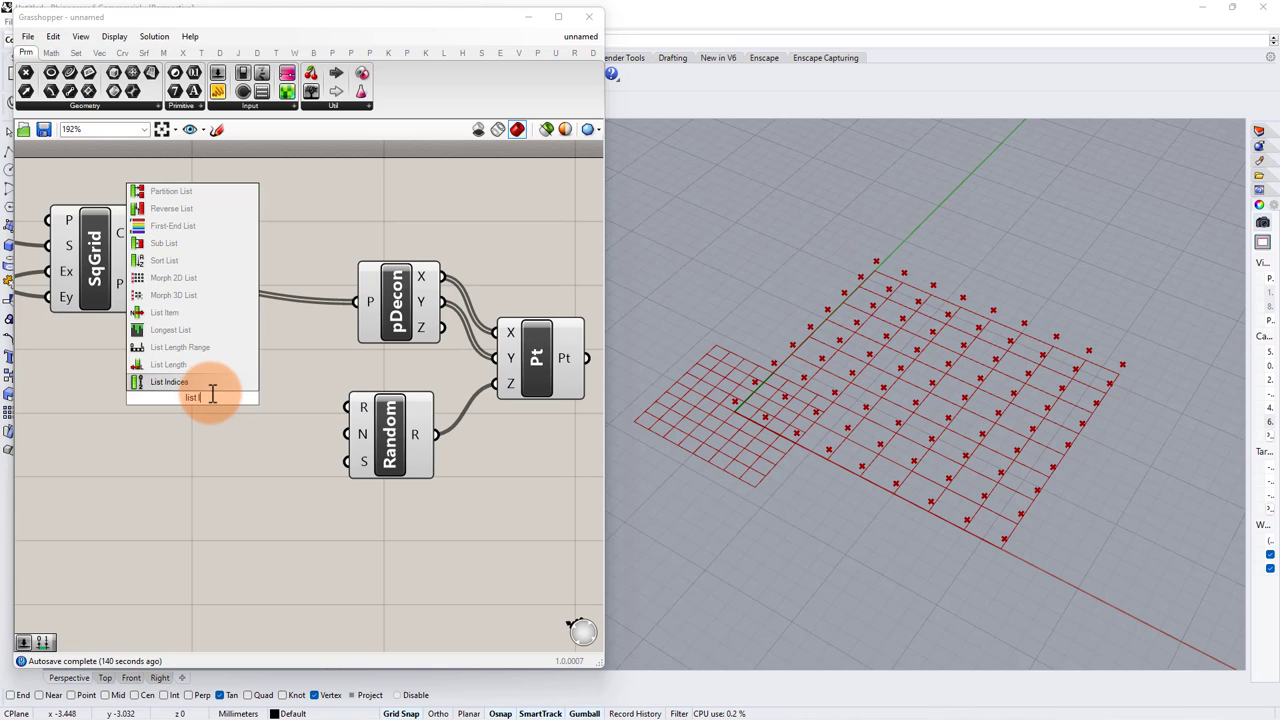
click(176, 365)
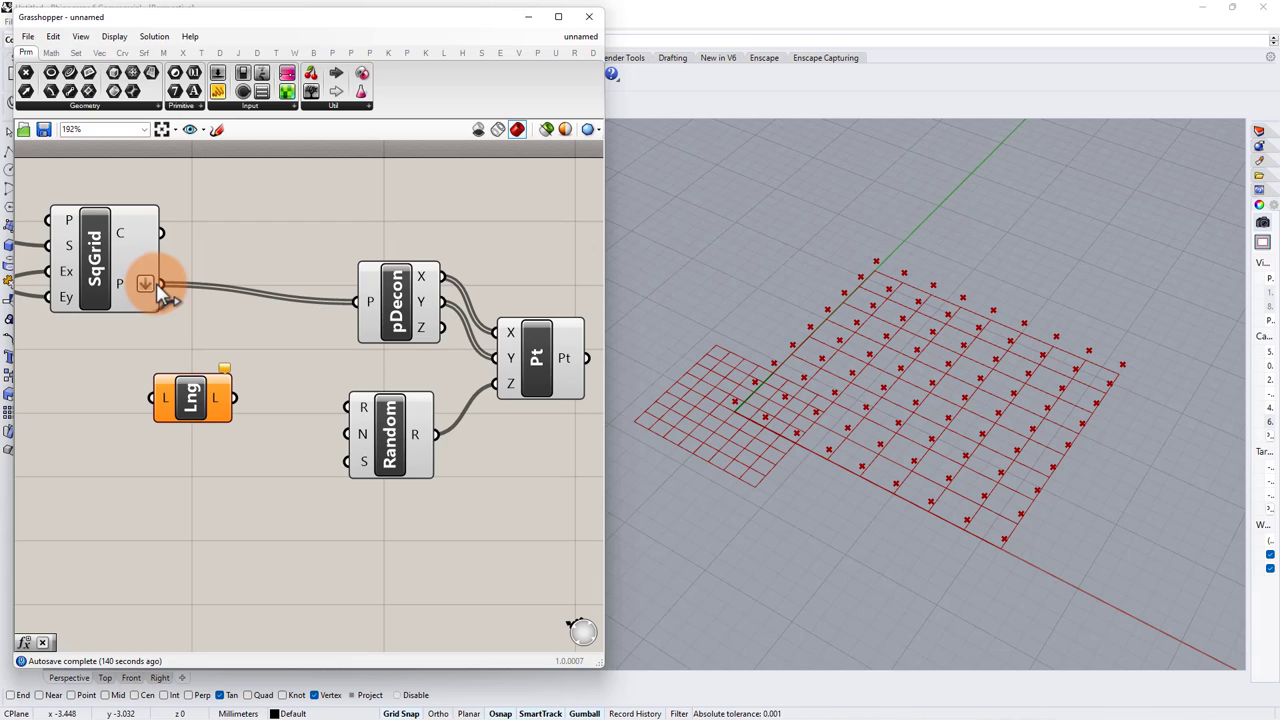
drag(160, 322, 348, 434)
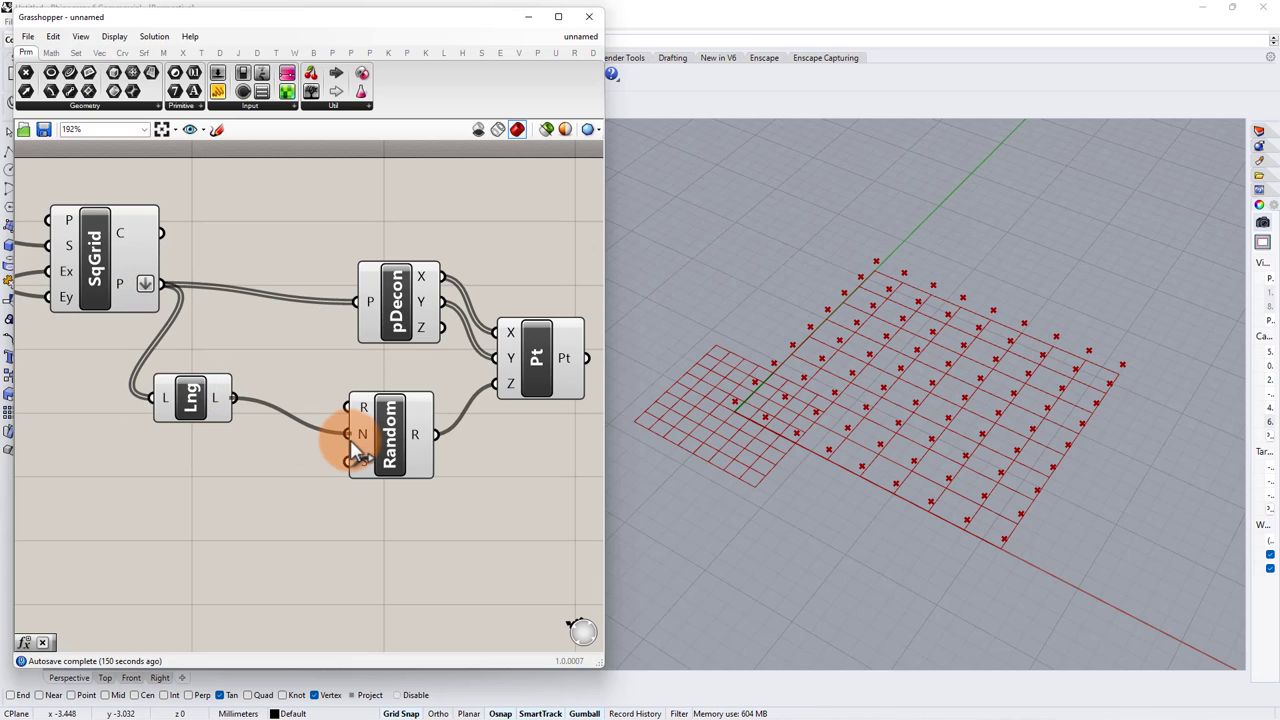
drag(200, 412, 246, 386)
click(152, 432)
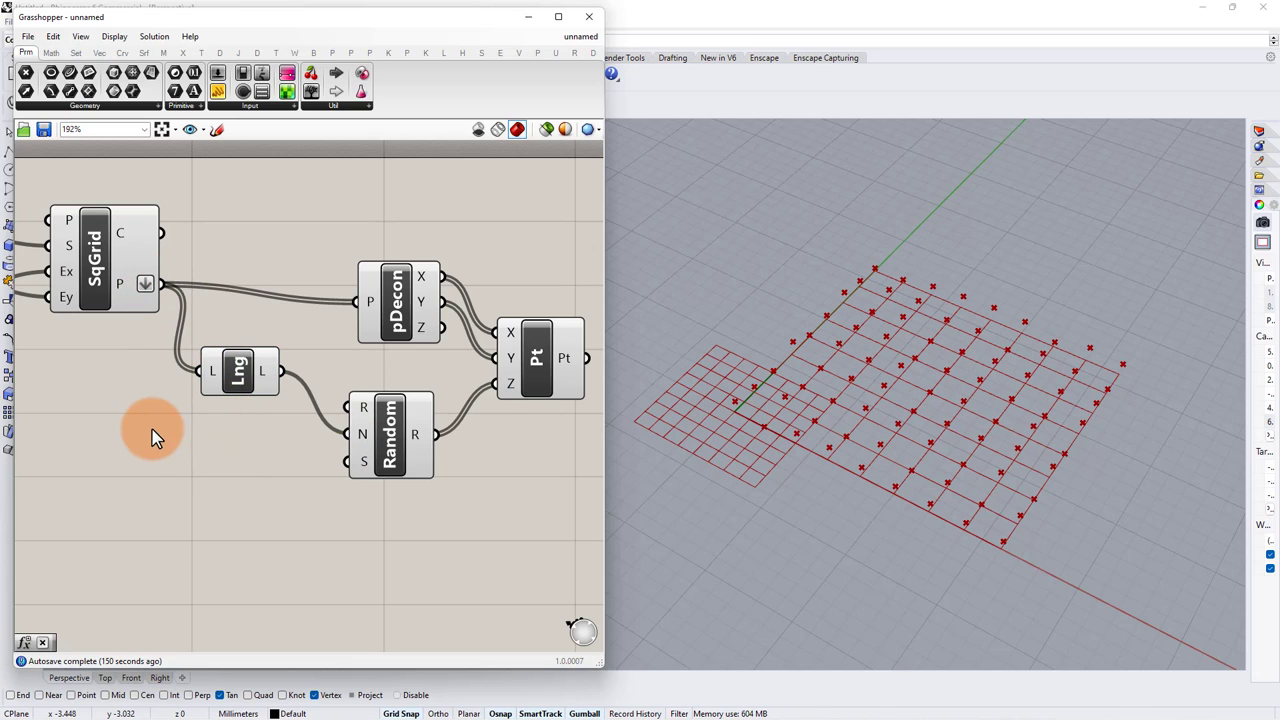
Add a number slider set to 5 and connect it to the range input of the Random component
double_click(143, 437)
text(5)
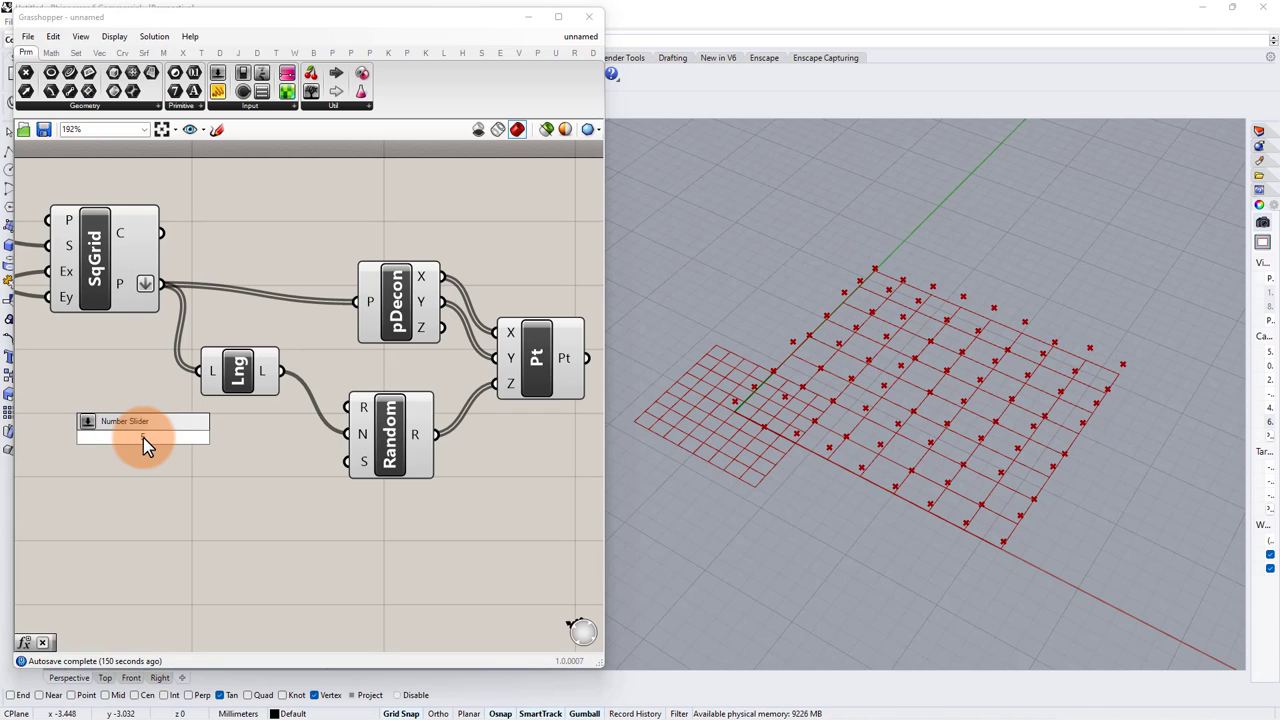
key(Return)
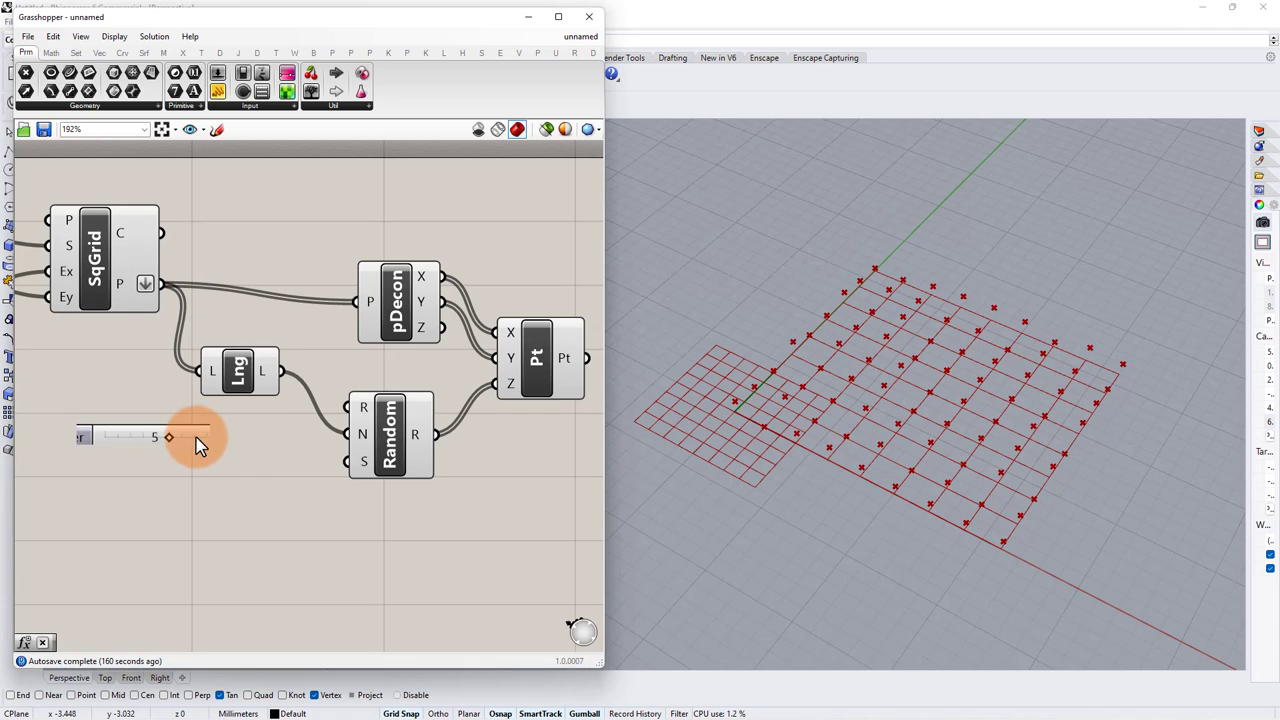
drag(250, 437, 346, 407)
click(171, 448)
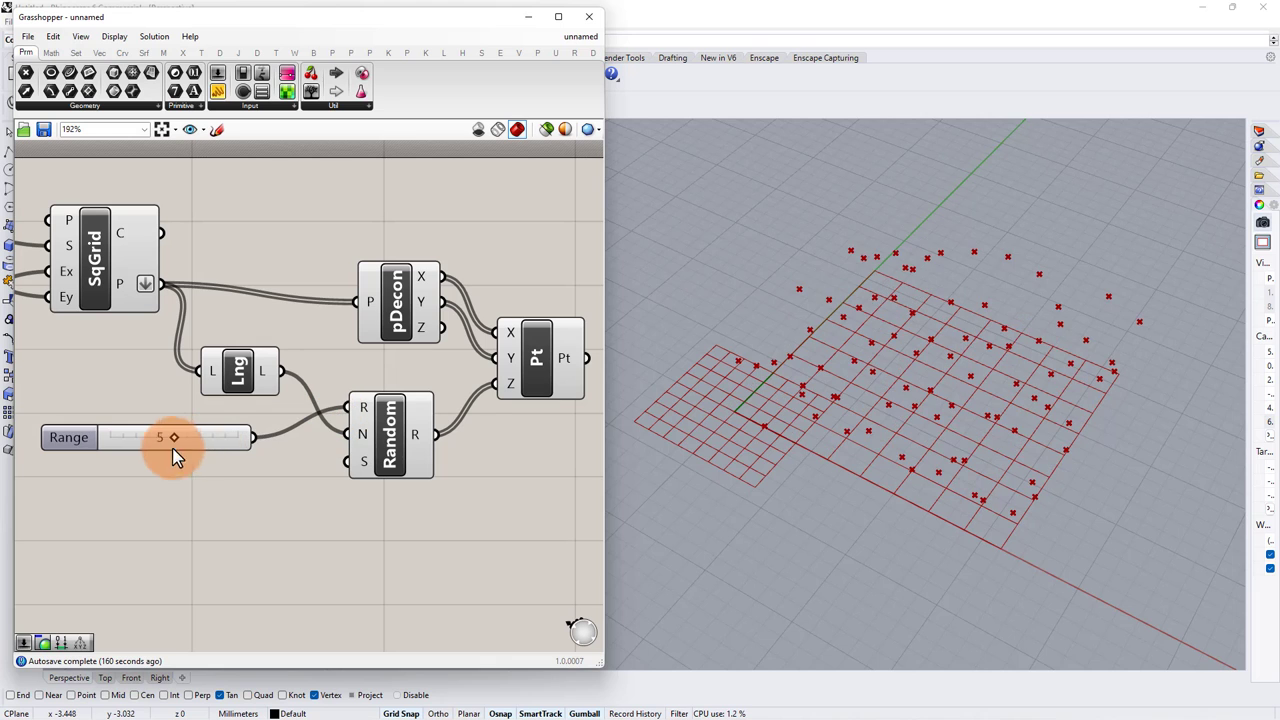
right_drag(911, 394, 1040, 370)
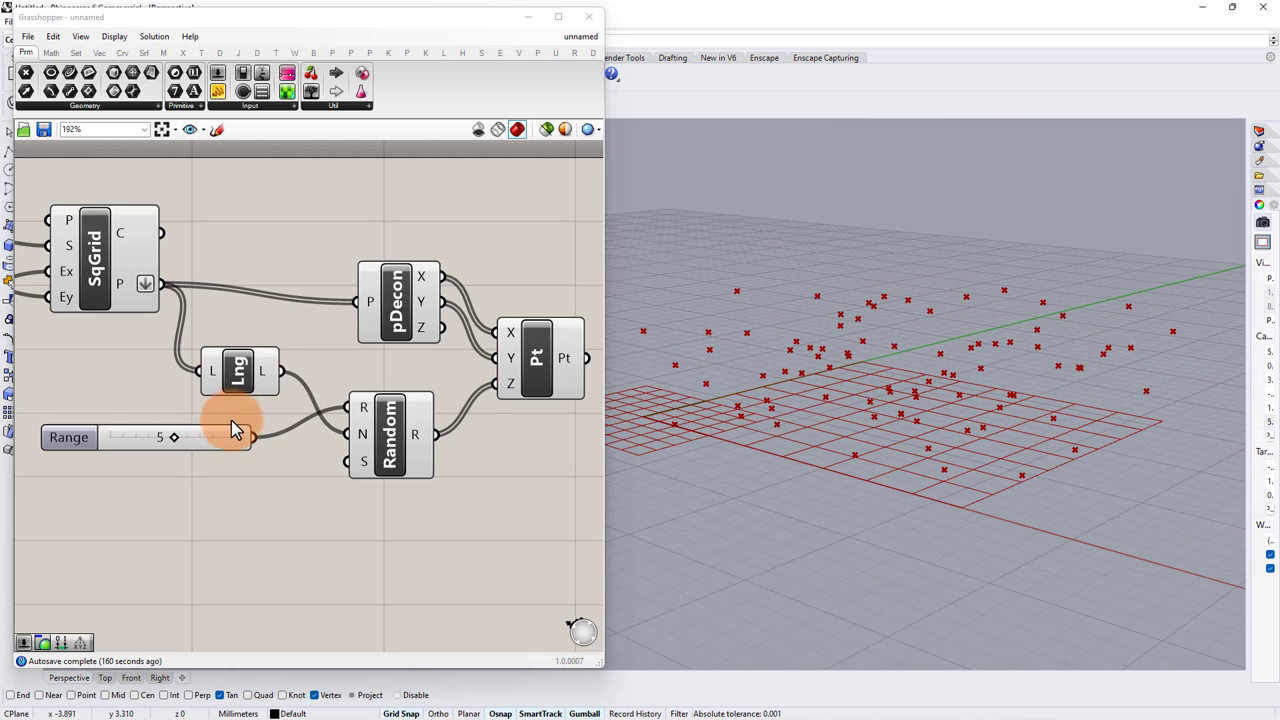
mouse_move(176, 440)
mouse_down()
mouse_move(109, 440)
mouse_move(229, 440)
mouse_move(180, 450)
mouse_up()
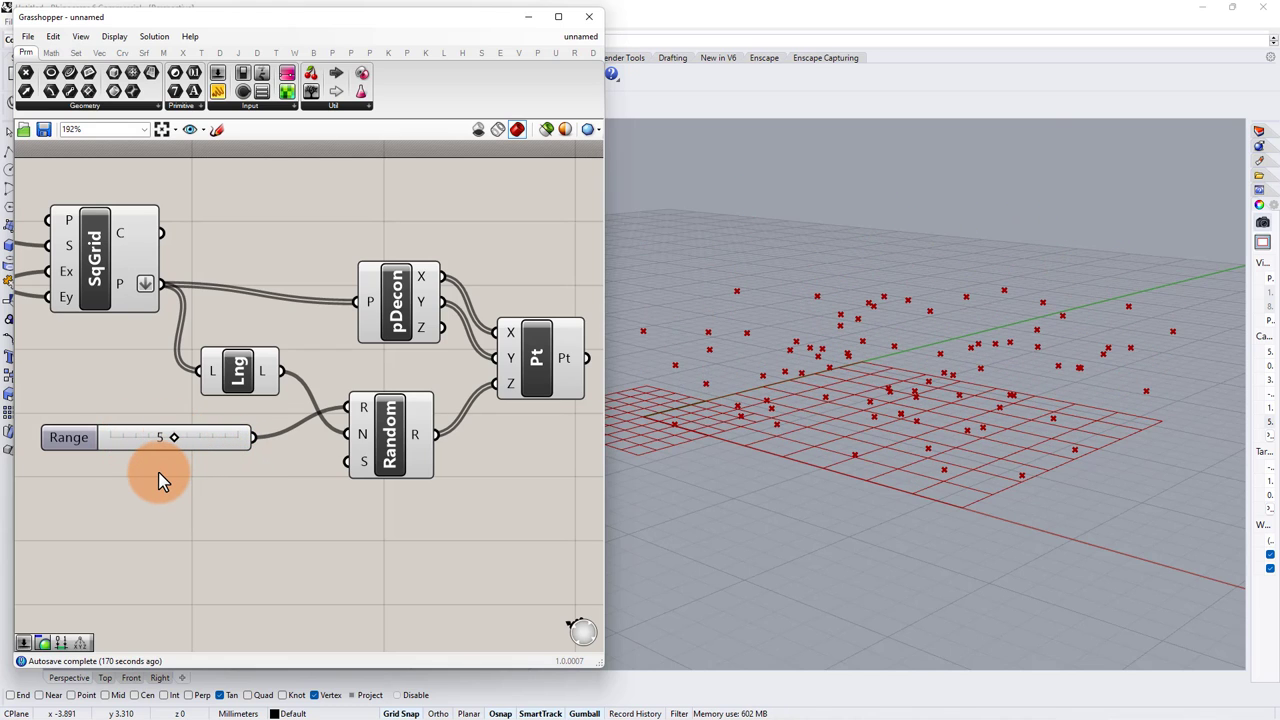
Add a number slider created as 15.50, connect it to Random's seed input, and adjust it to 17.02
double_click(159, 468)
text(15.50)
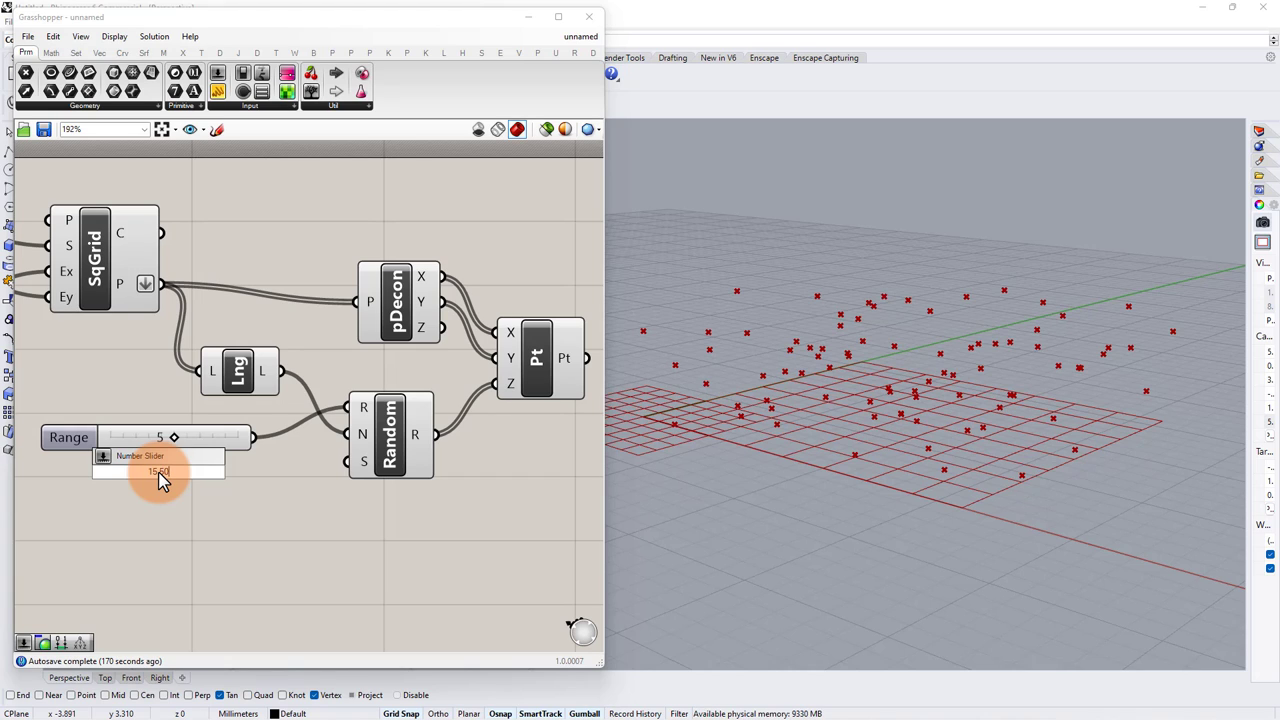
key(Return)
drag(266, 472, 346, 461)
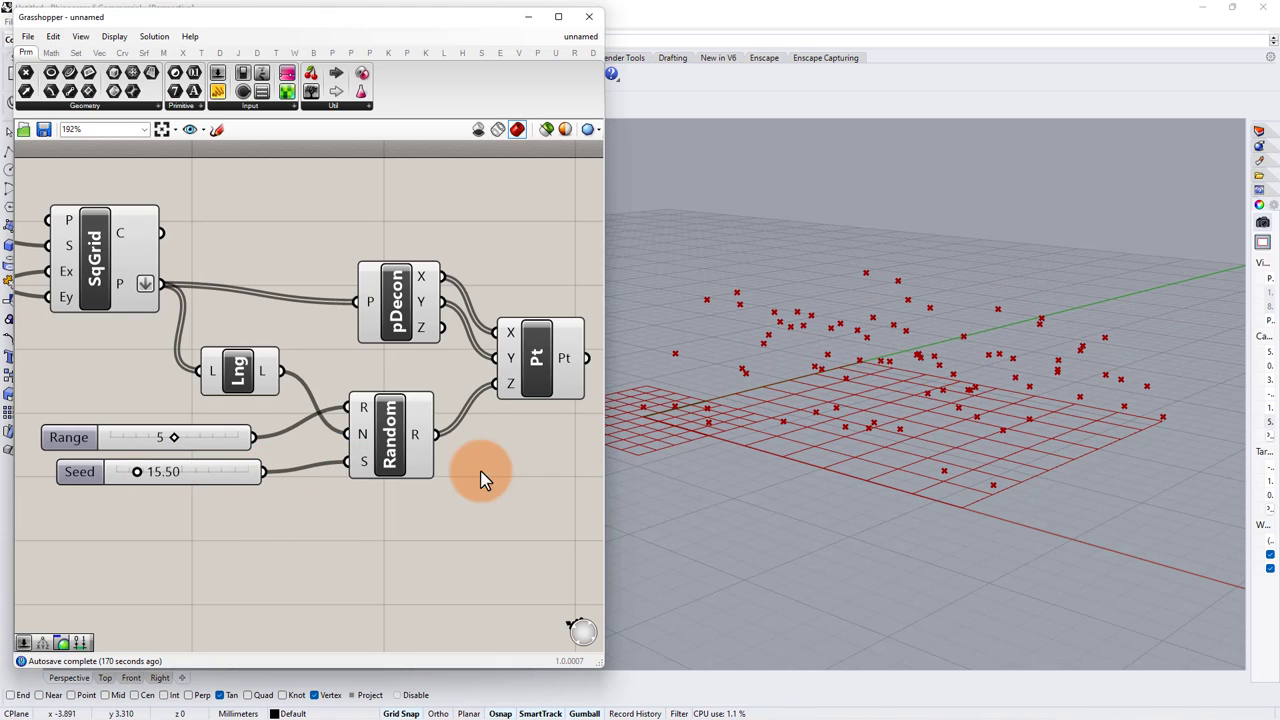
mouse_move(137, 477)
mouse_down()
mouse_move(120, 471)
mouse_move(139, 472)
mouse_up()
Add a Surface From Points (SrfGrid) component and connect the constructed points to its points input
scroll(292, 385, down, 2)
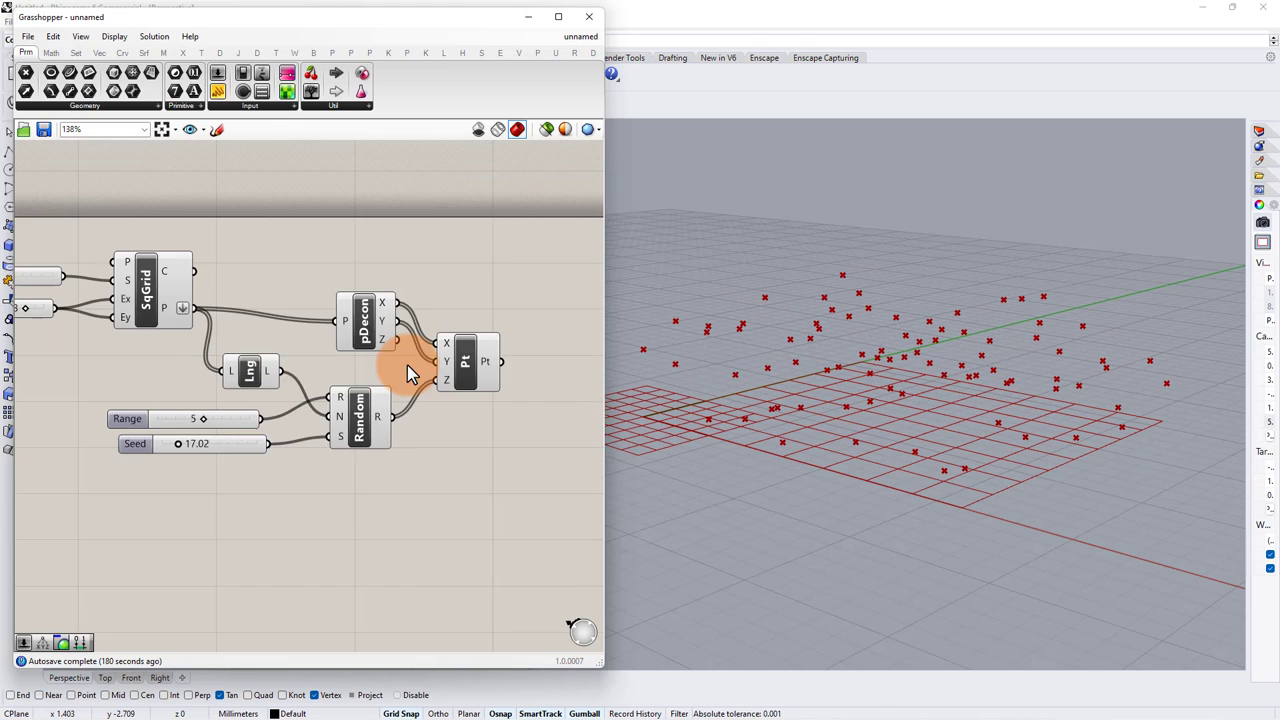
right_drag(540, 362, 391, 356)
scroll(393, 356, up, 3)
double_click(402, 374)
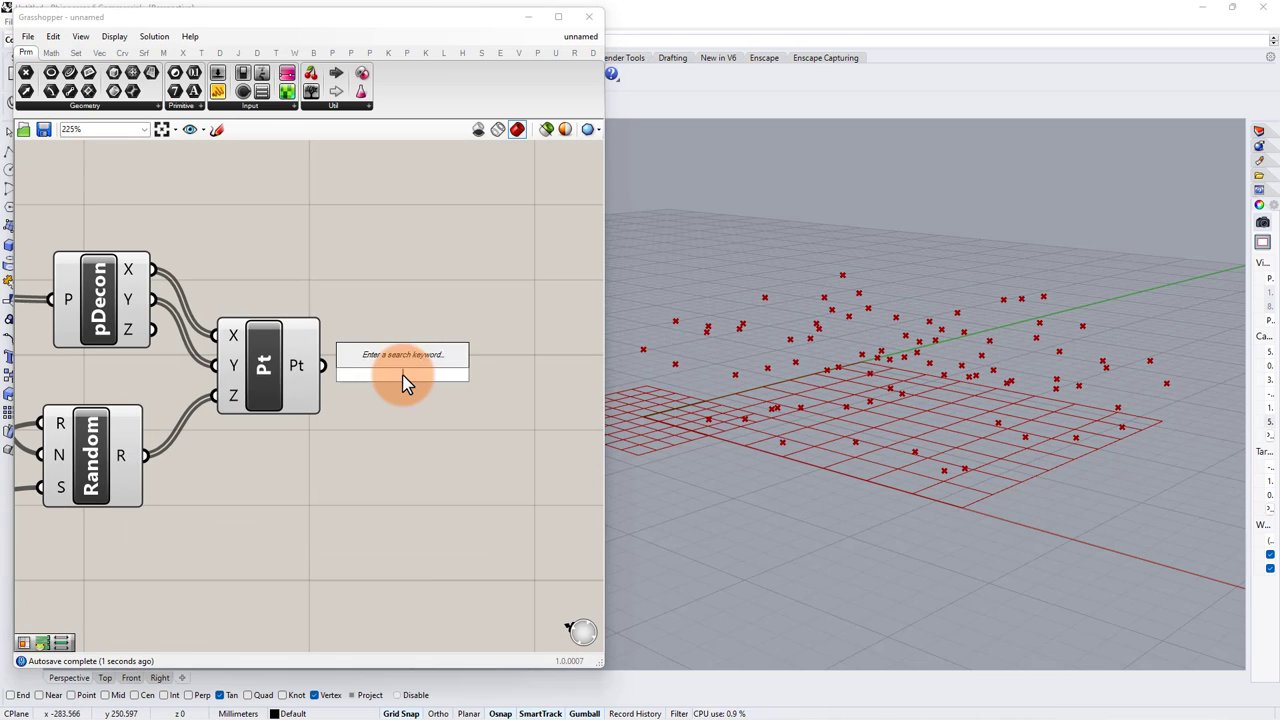
text(surface)
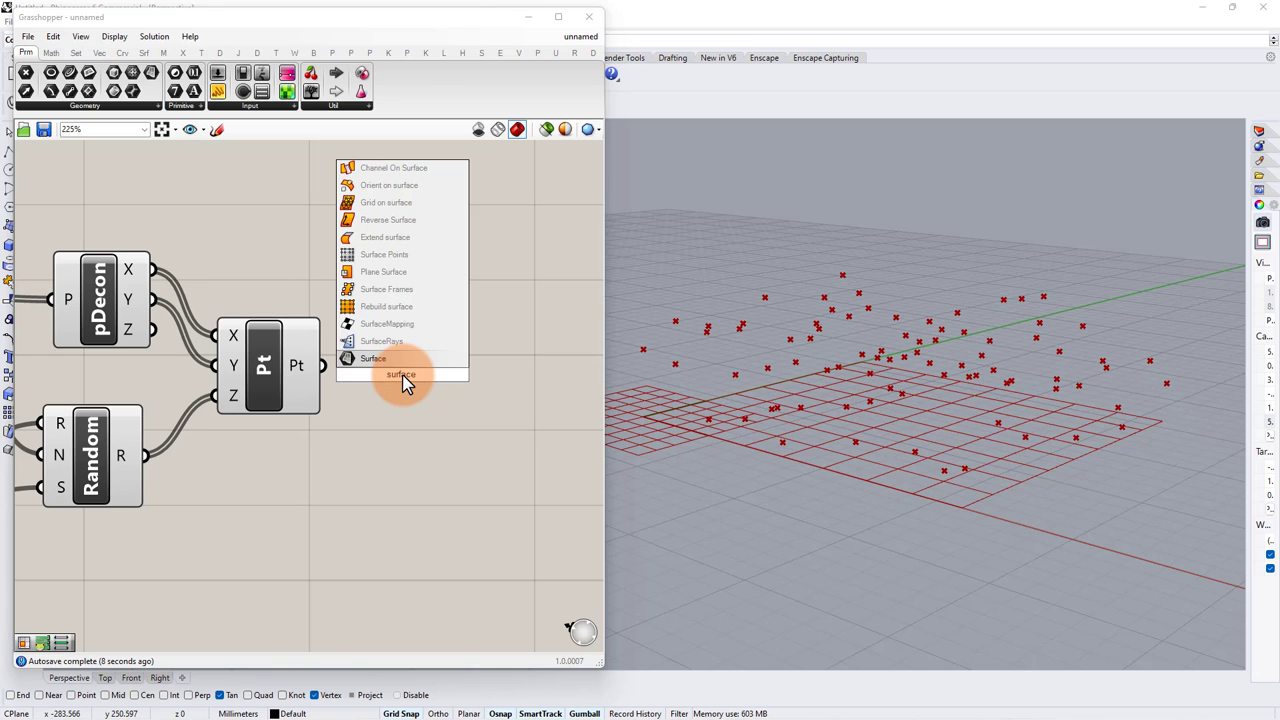
click(357, 328)
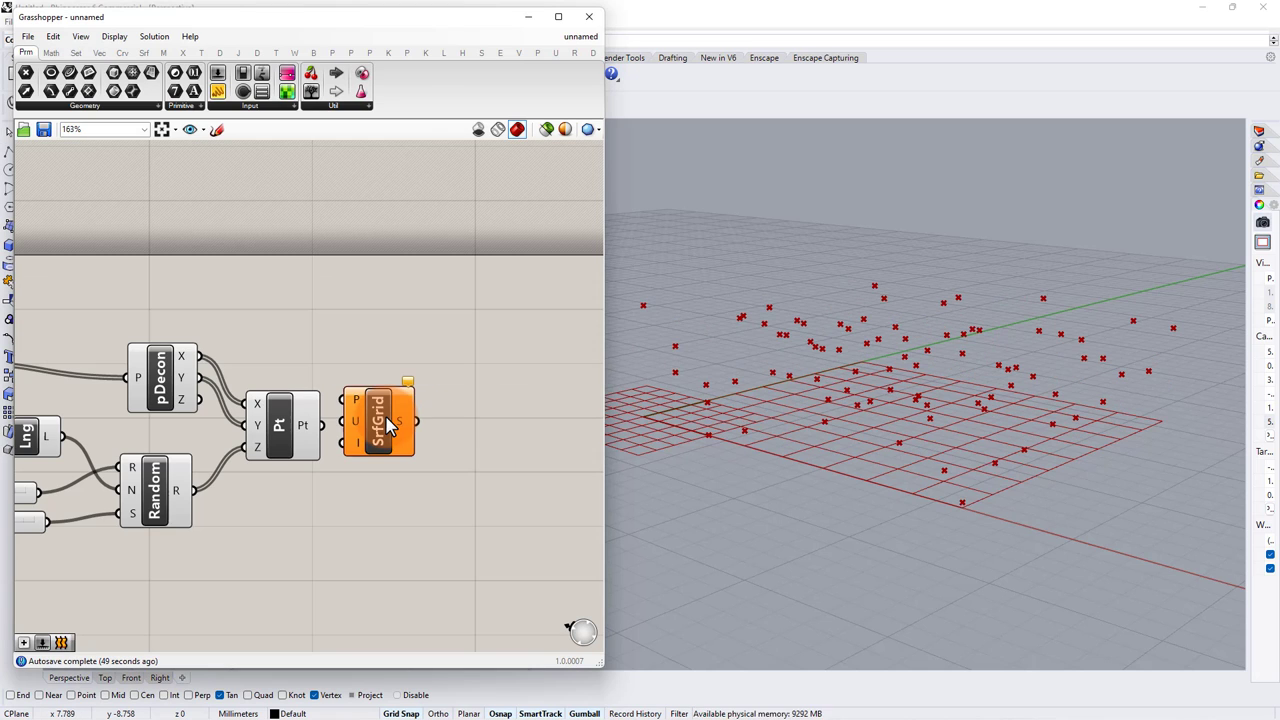
drag(385, 422, 437, 445)
drag(324, 426, 396, 423)
click(541, 404)
right_drag(1005, 340, 775, 363)
Add a Custom Preview component and connect the surface output to its geometry input
right_drag(446, 425, 342, 424)
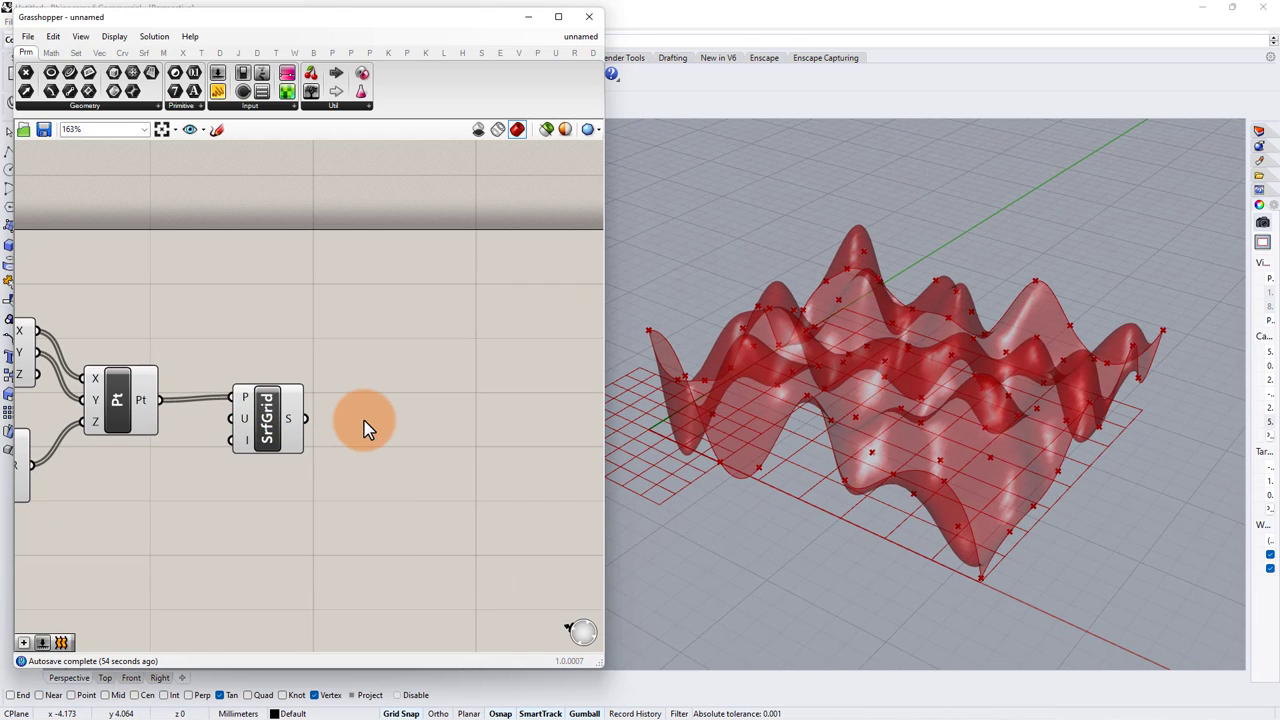
double_click(364, 421)
text(cu)
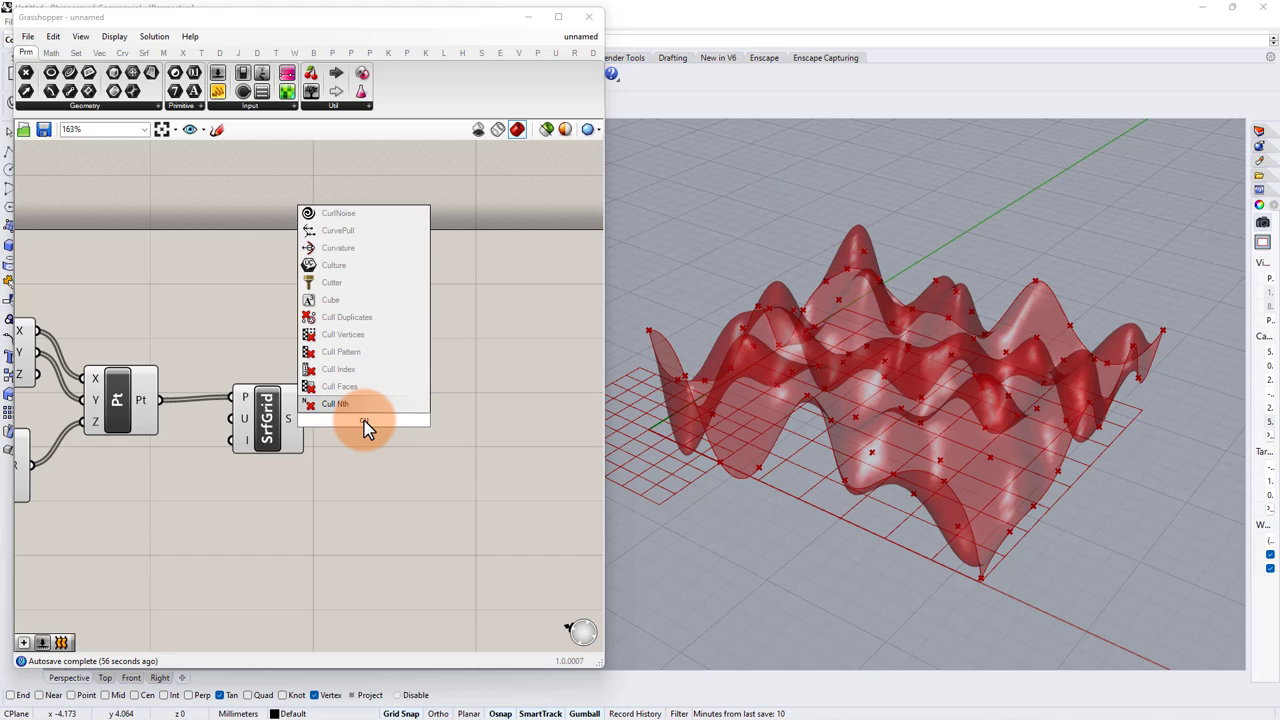
text(st)
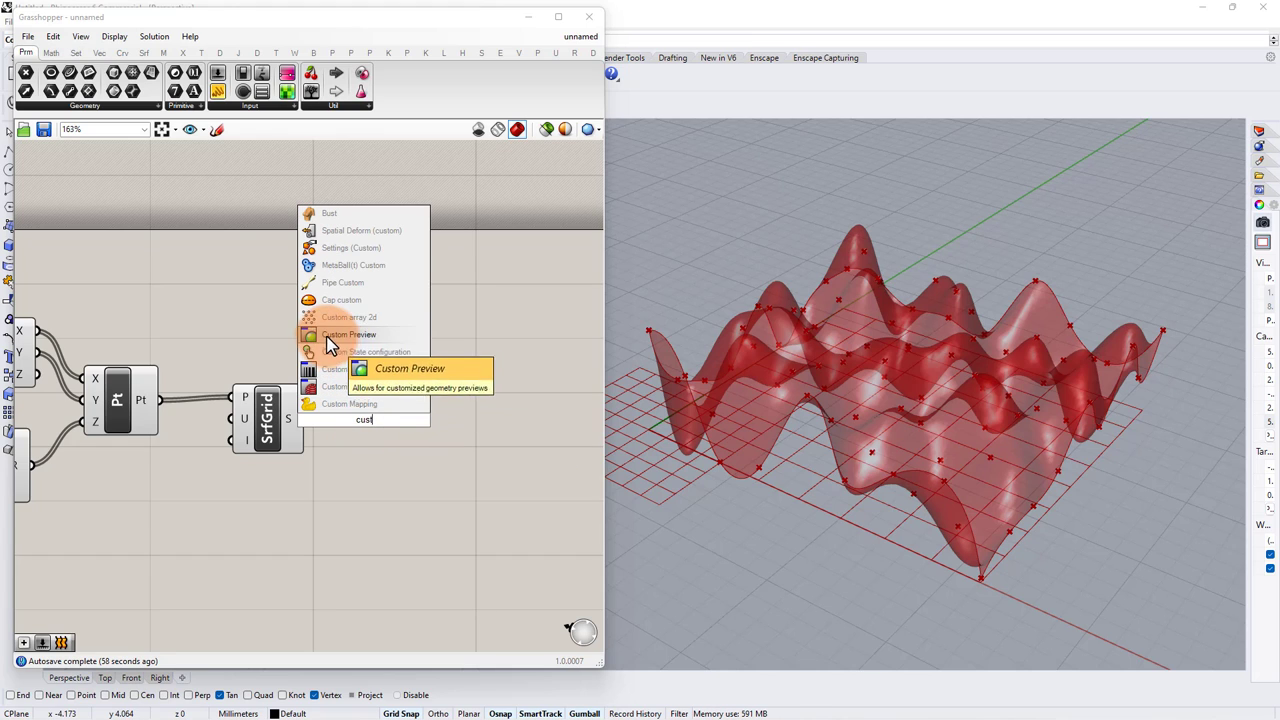
click(376, 336)
drag(304, 416, 373, 449)
scroll(256, 380, down, 3)
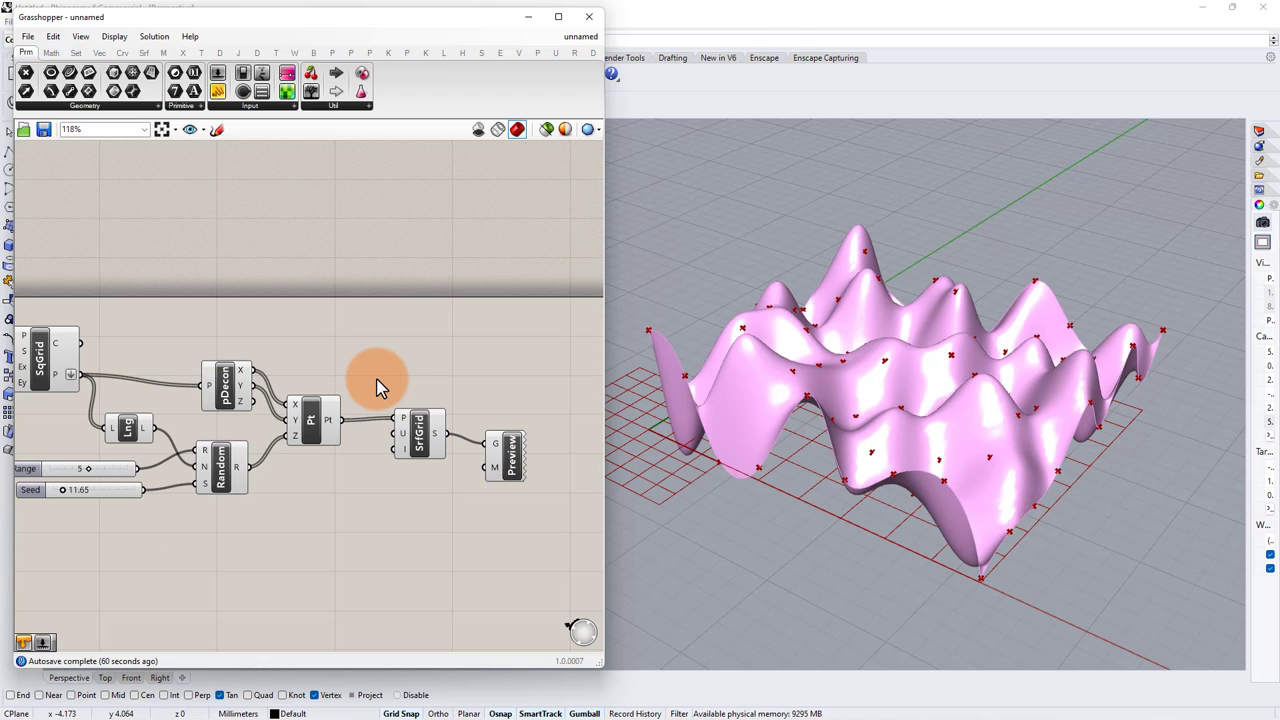
Hide the previews of all components from the grid sliders through SrfGrid, leaving only the Custom Preview displayed
scroll(248, 370, down, 1)
right_drag(249, 340, 337, 346)
drag(459, 313, 120, 548)
middle_click(158, 520)
click(190, 492)
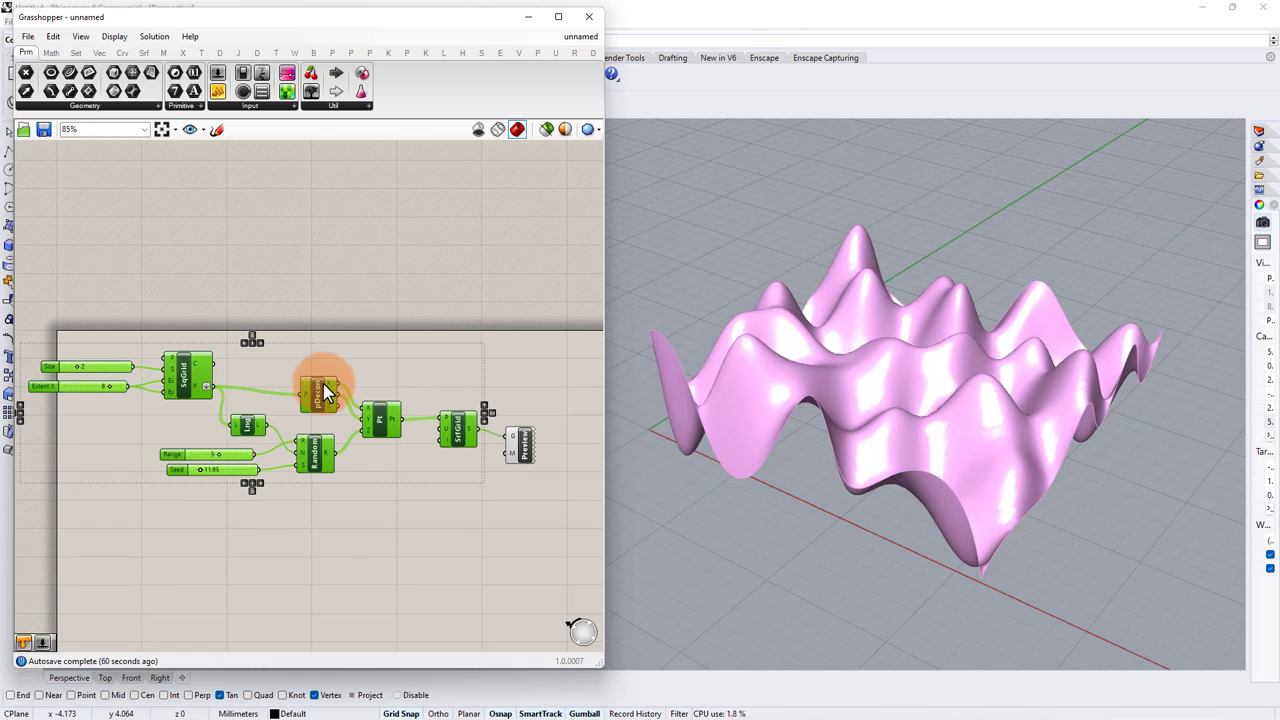
click(382, 359)
Set the square grid's Size slider to 3 and try out the Extent X slider, leaving it at 8
scroll(159, 359, up, 3)
scroll(159, 359, down, 1)
right_drag(1143, 446, 760, 404)
right_drag(372, 401, 511, 401)
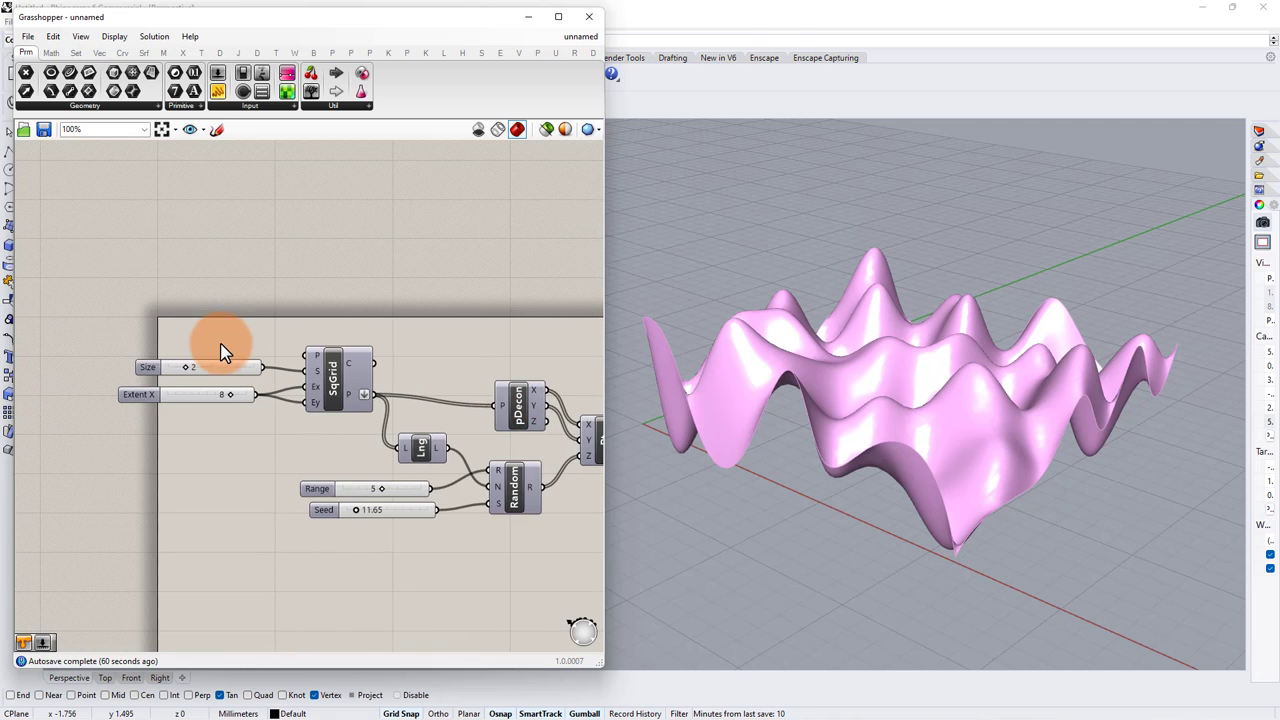
scroll(206, 370, up, 6)
drag(167, 374, 175, 375)
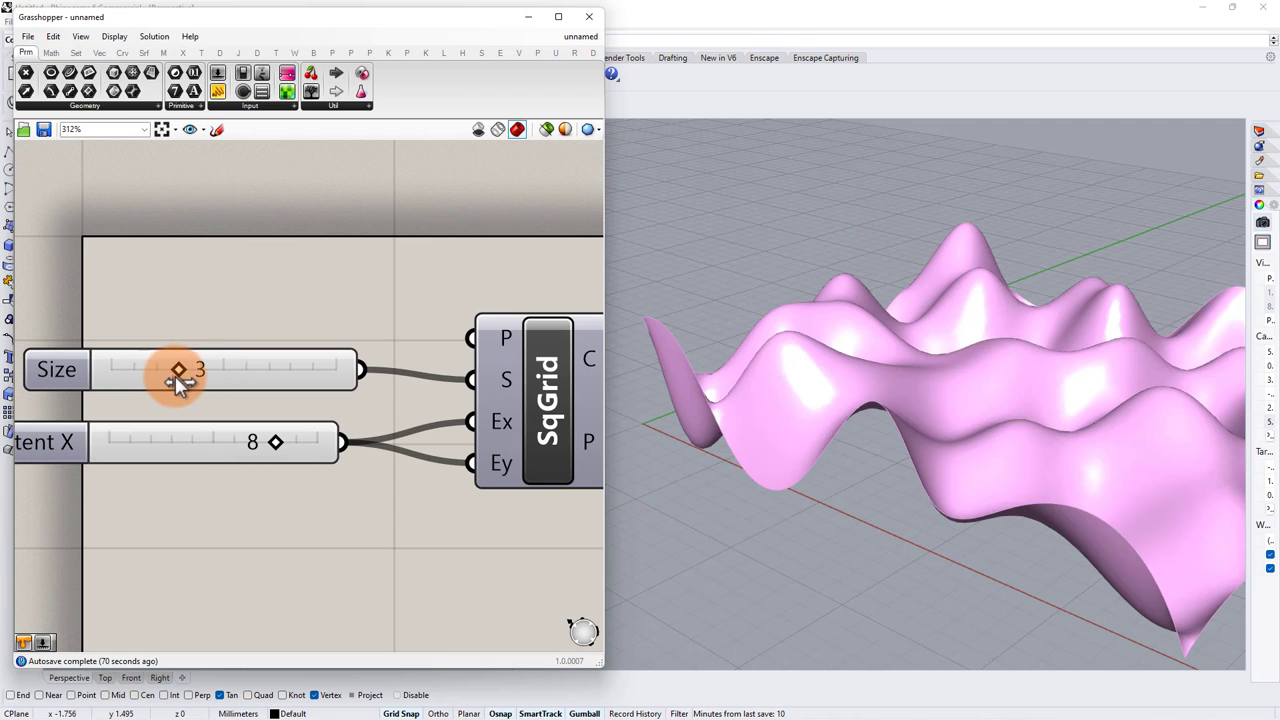
right_drag(709, 366, 724, 383)
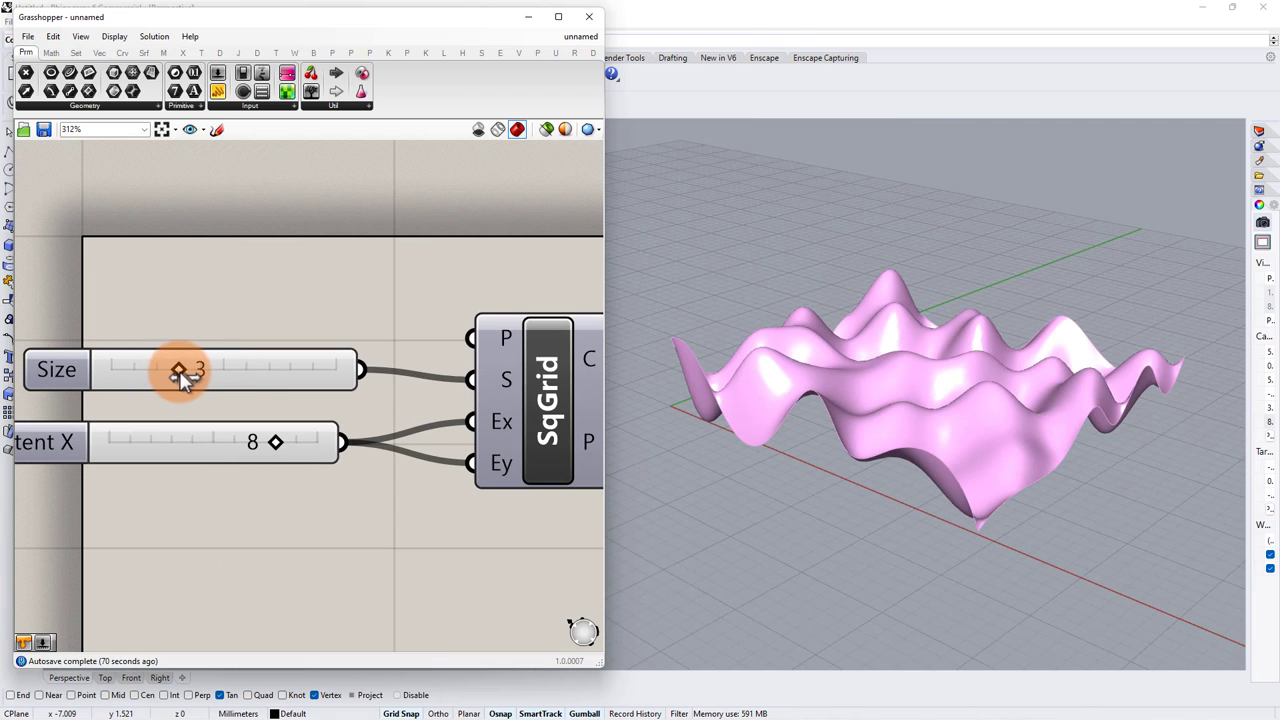
mouse_move(276, 447)
mouse_down()
mouse_move(256, 447)
mouse_move(285, 443)
mouse_up()
Try out Random's Range slider, leaving it at 5, and set the Seed slider to 9.16
scroll(200, 350, down, 3)
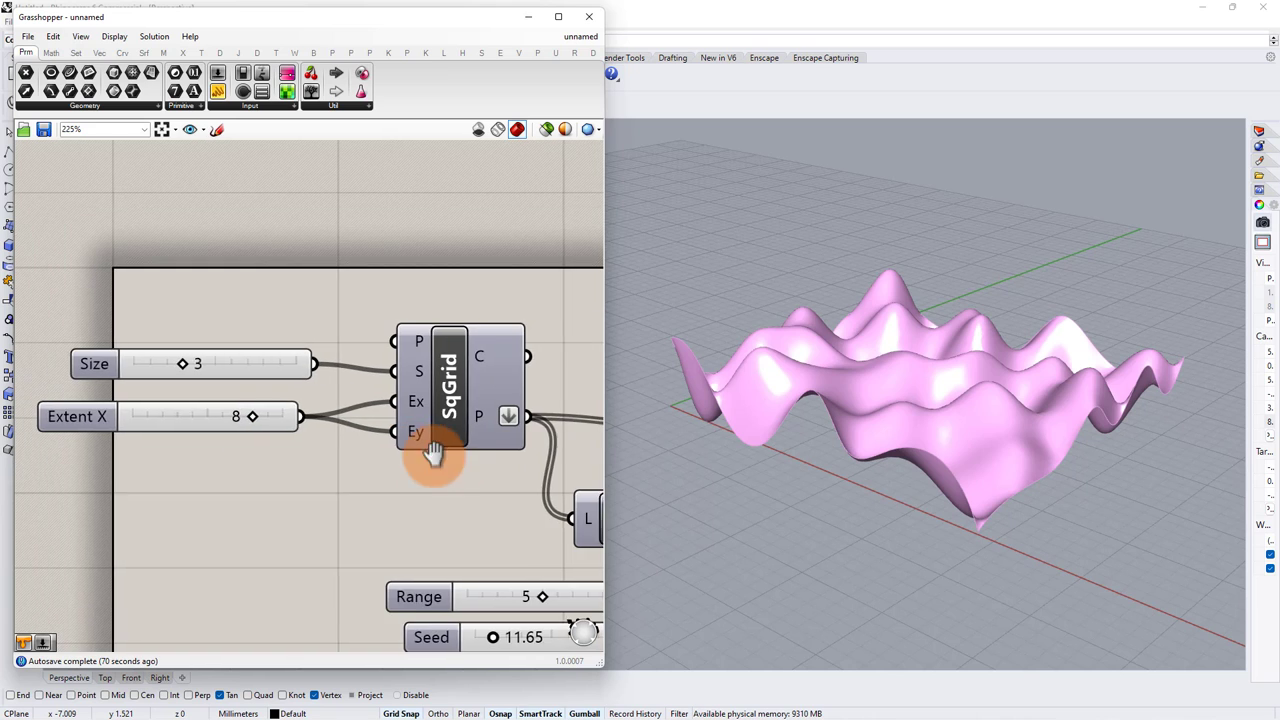
right_drag(434, 454, 200, 304)
right_drag(363, 496, 329, 496)
scroll(282, 448, up, 2)
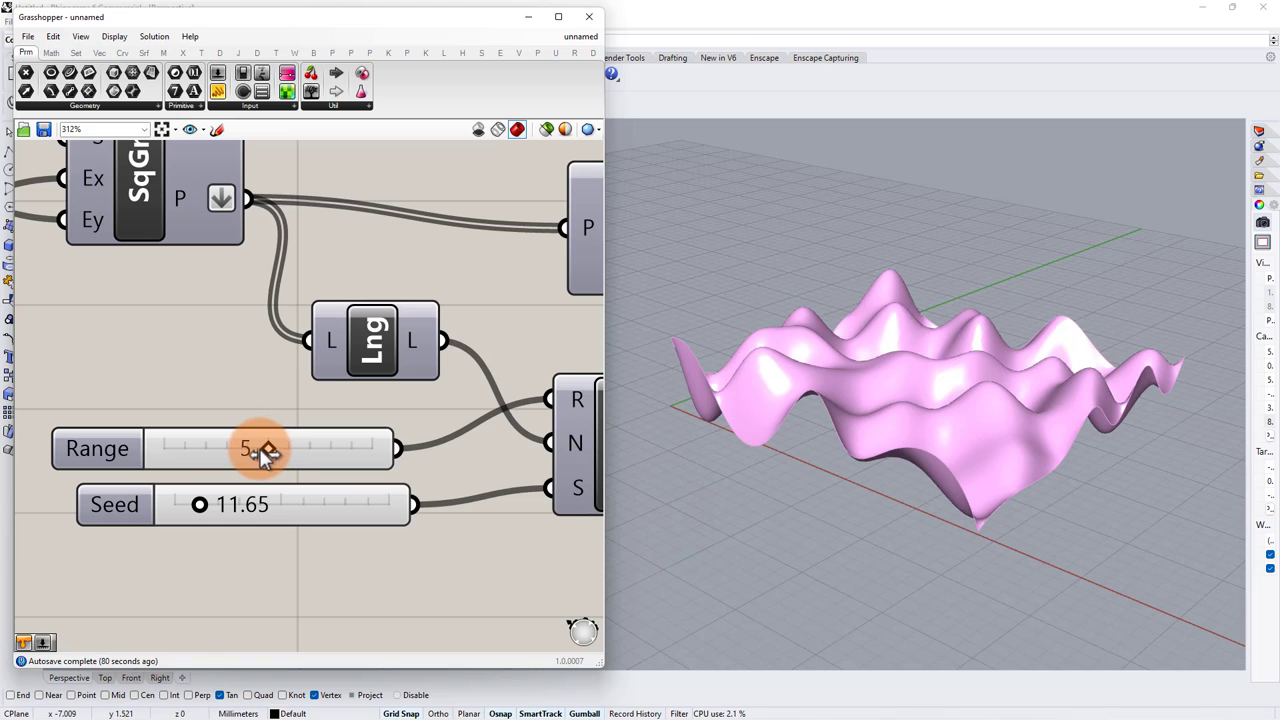
mouse_move(262, 452)
mouse_down()
mouse_move(198, 451)
mouse_move(296, 453)
mouse_move(275, 455)
mouse_up()
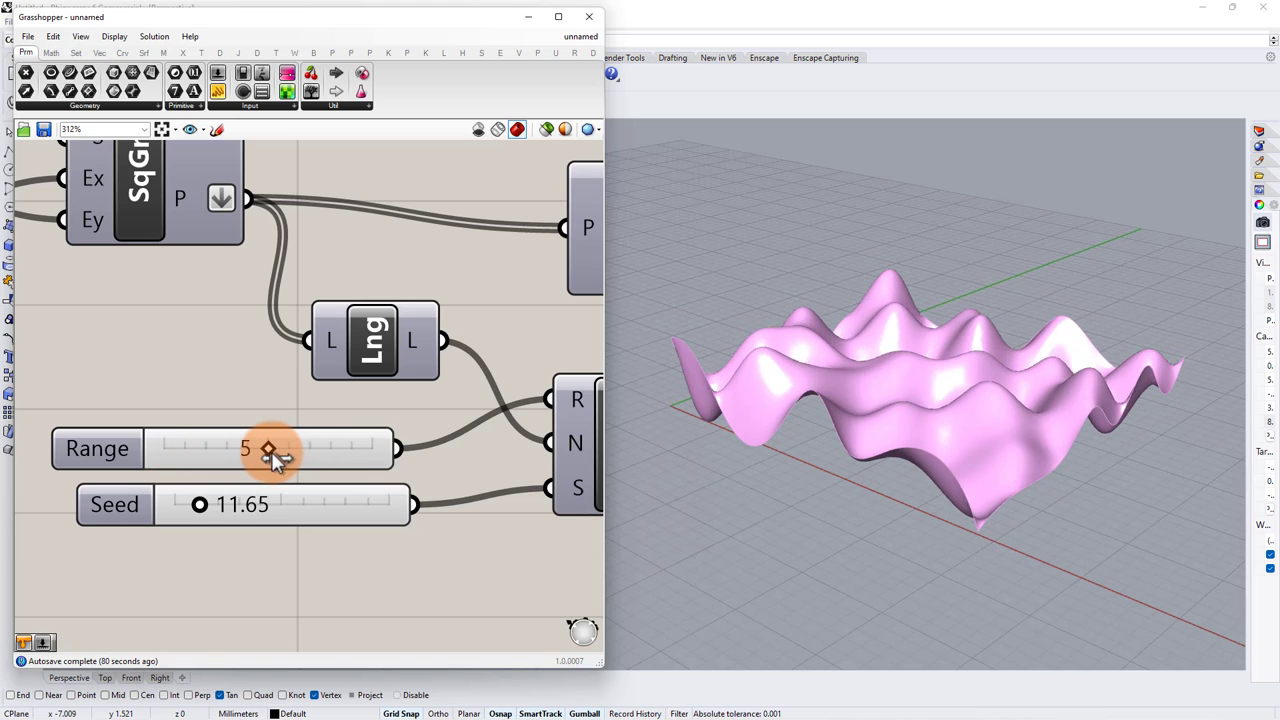
click(227, 503)
drag(201, 501, 195, 504)
Lengthen the Seed slider for finer control and set it to 24.11
right_drag(309, 492, 466, 449)
scroll(466, 449, up, 1)
scroll(466, 449, down, 2)
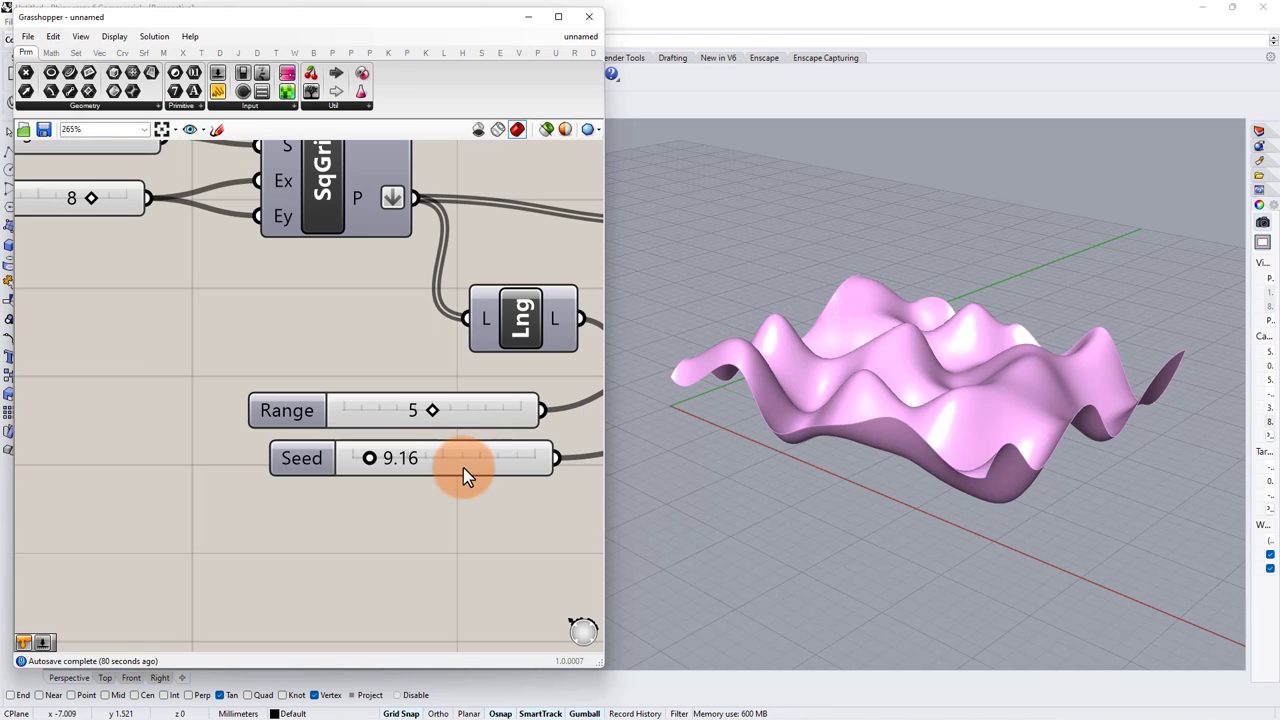
drag(463, 467, 124, 467)
drag(214, 456, 536, 459)
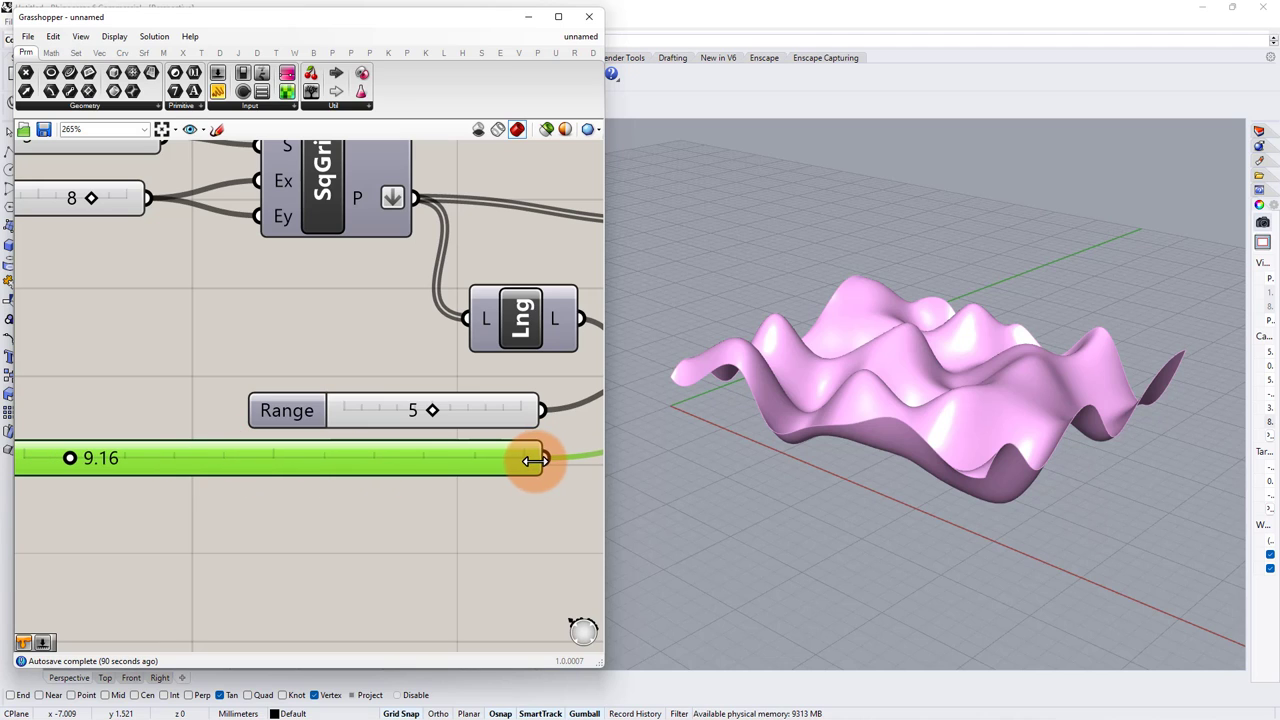
click(248, 537)
scroll(209, 449, up, 2)
drag(258, 470, 348, 487)
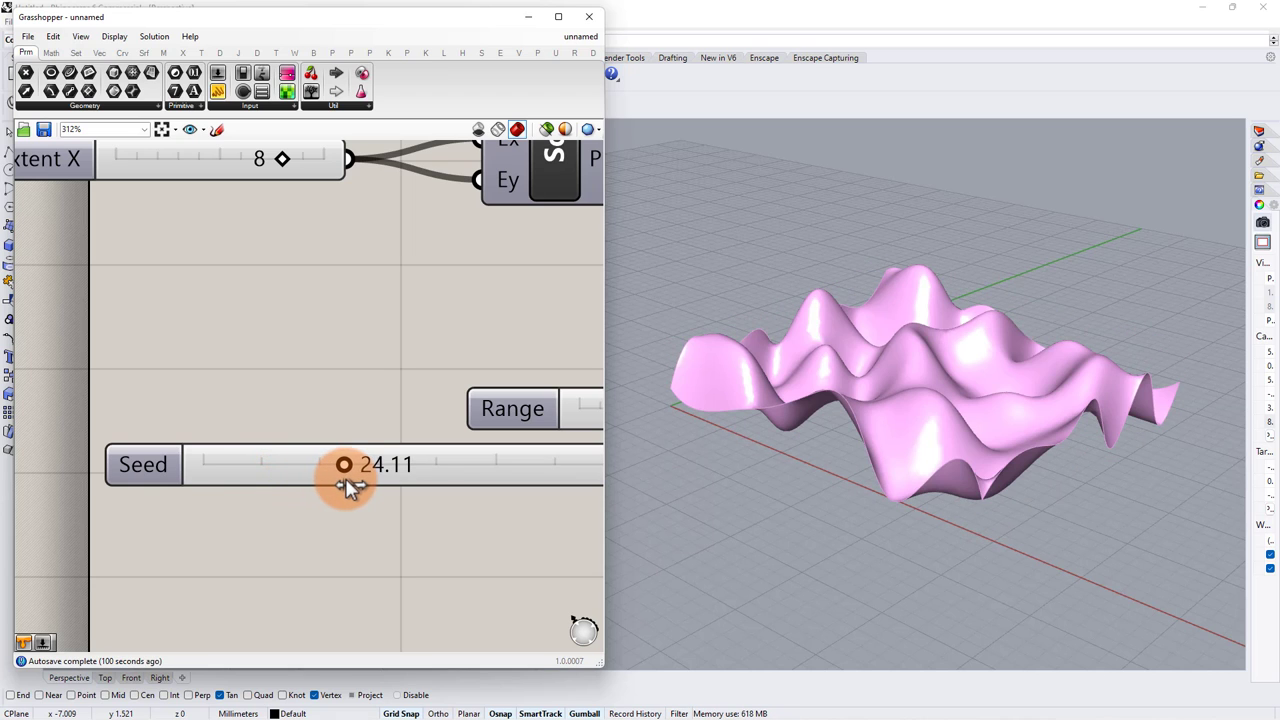
Reposition the Custom Preview component slightly and turn off its display
scroll(447, 423, down, 2)
right_drag(392, 413, 116, 400)
right_drag(298, 413, 4, 405)
right_drag(300, 360, 94, 445)
right_drag(327, 413, 73, 403)
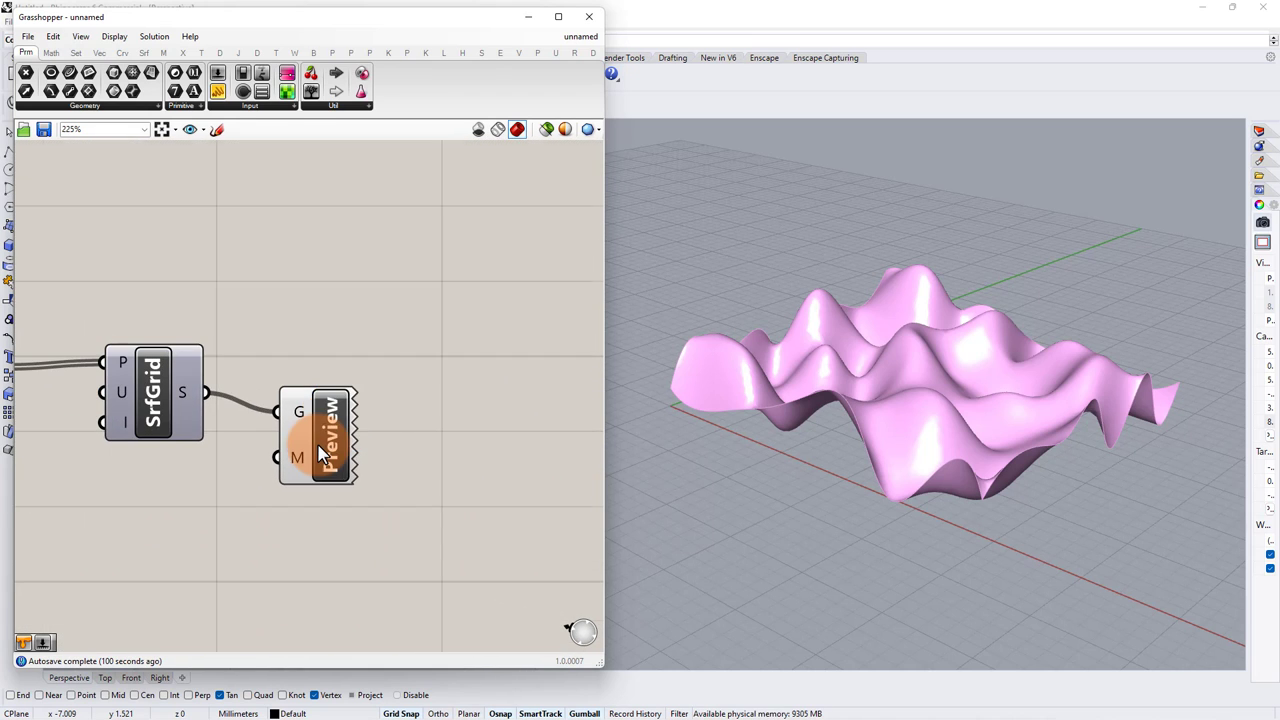
drag(318, 445, 325, 426)
middle_click(345, 367)
click(385, 320)
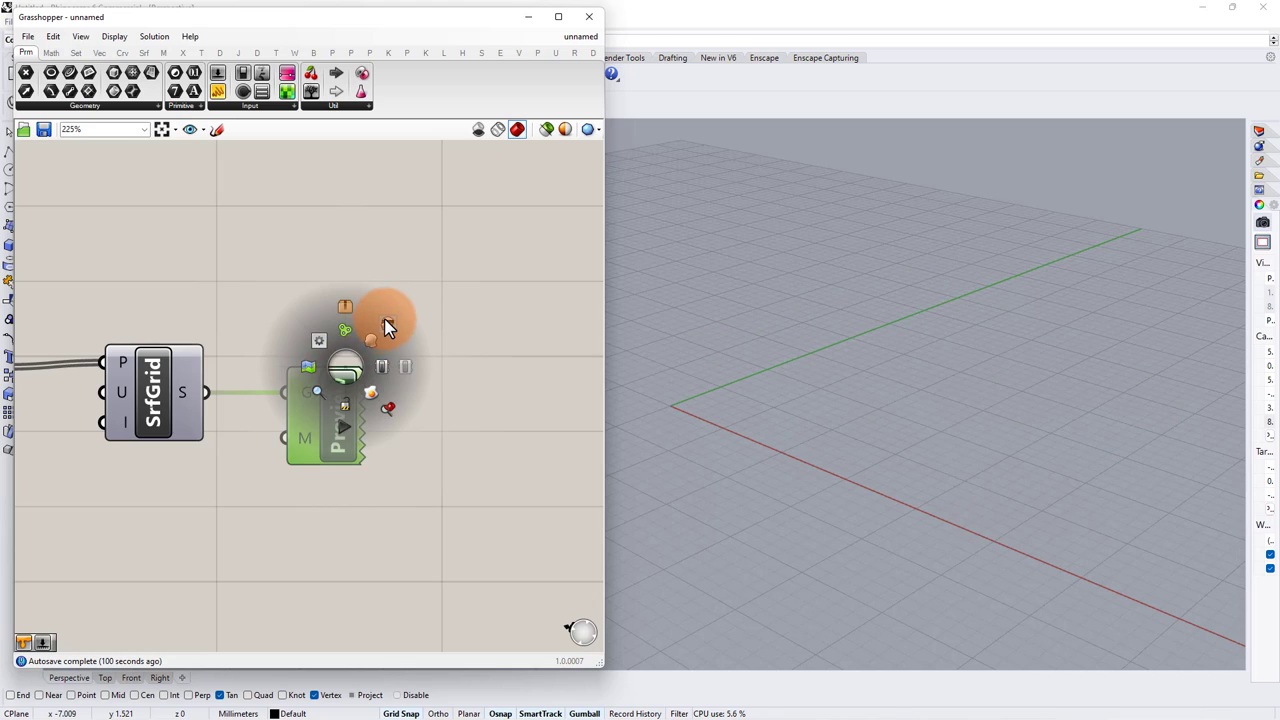
Turn on the preview of the SrfGrid component and shift it slightly upward
click(192, 360)
middle_click(194, 362)
click(221, 336)
drag(164, 380, 163, 368)
click(295, 287)
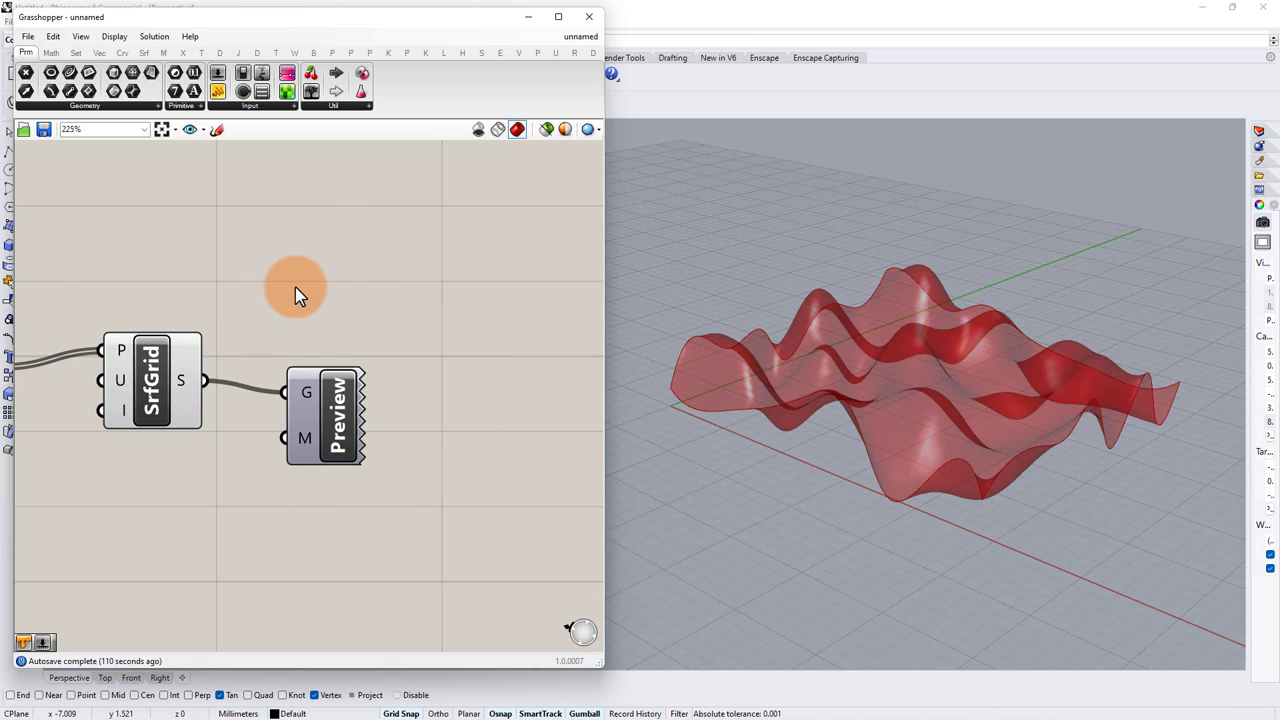
Add a LunchBox Diamond panels component above Custom Preview and connect SrfGrid's surface output to its Srf input
right_drag(295, 287, 250, 378)
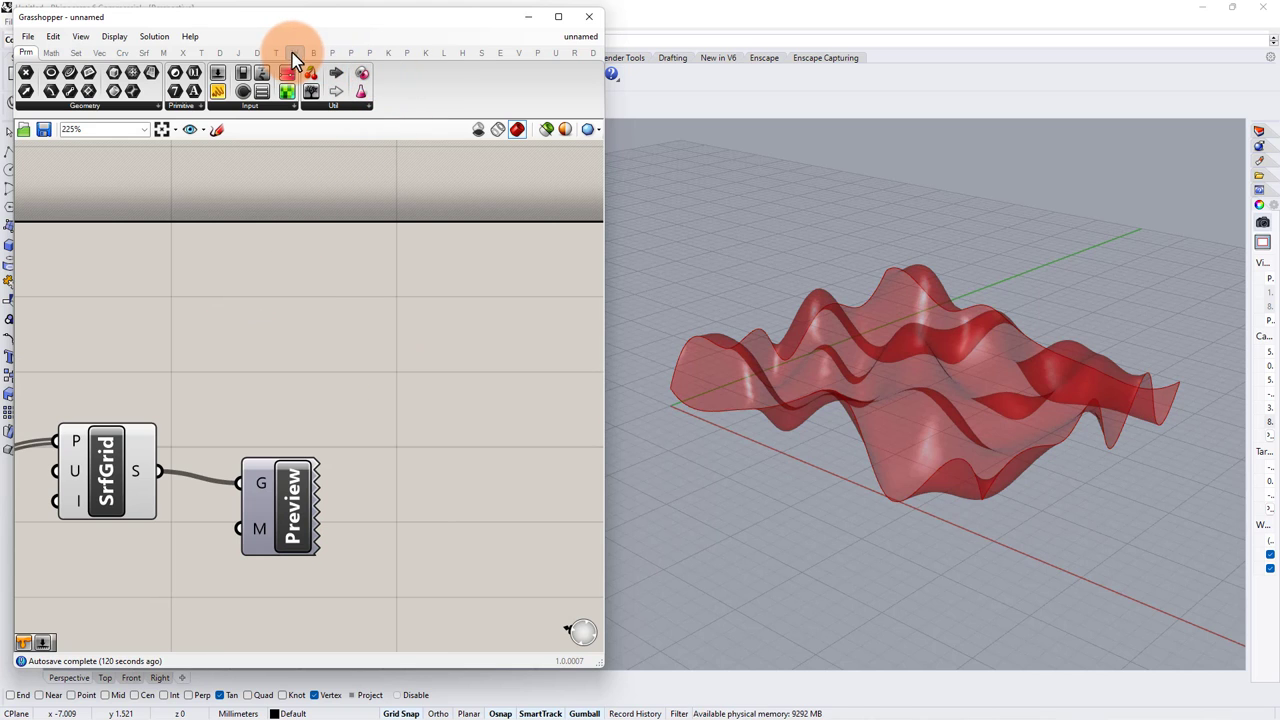
click(443, 55)
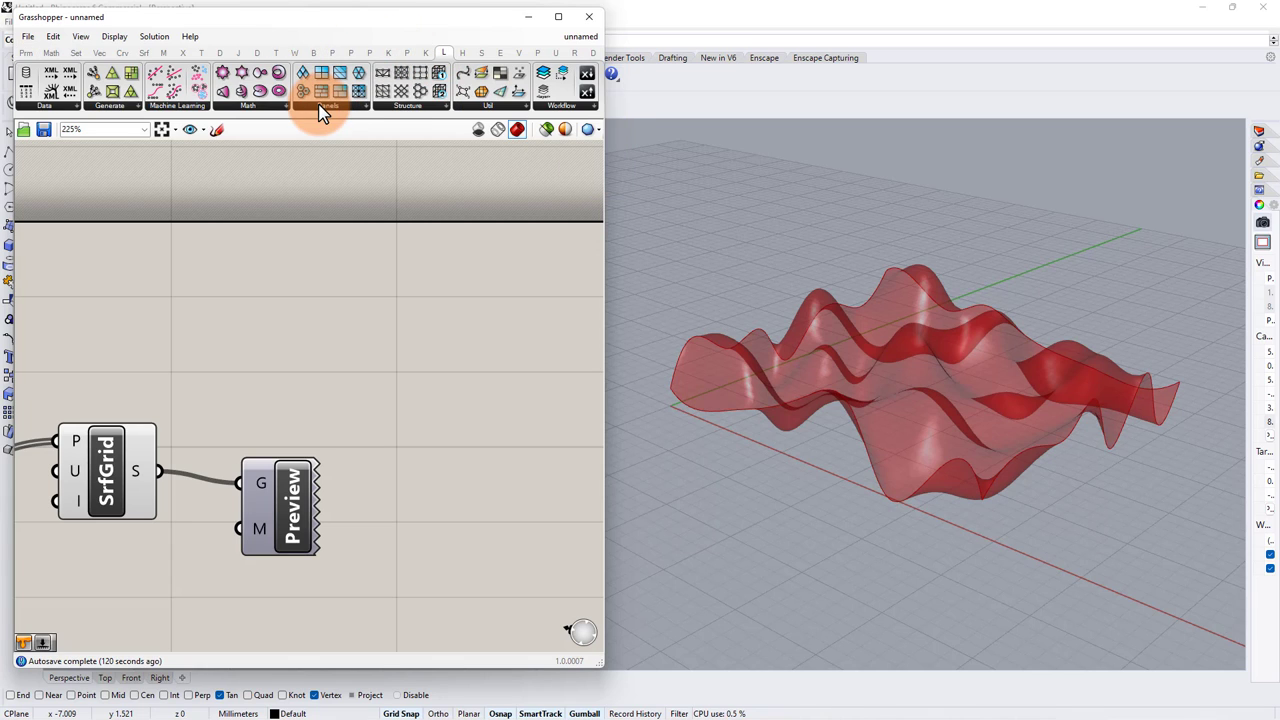
drag(313, 82, 293, 295)
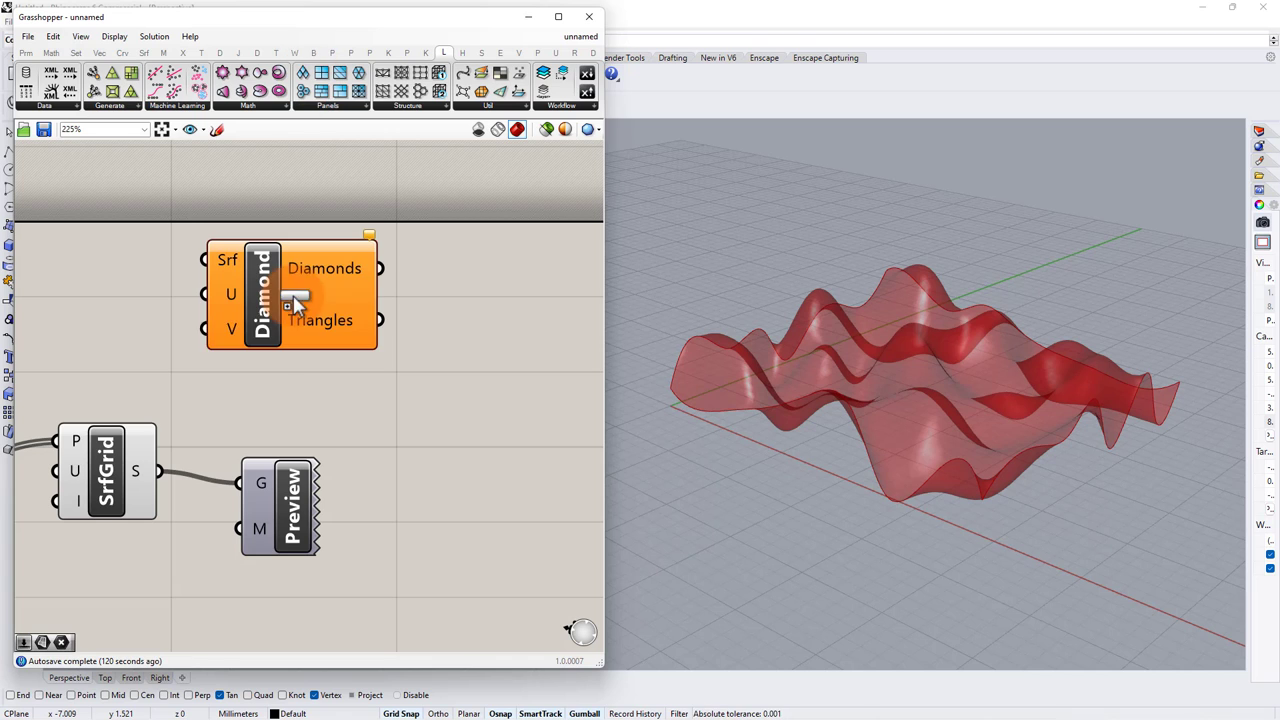
drag(159, 471, 207, 257)
drag(305, 297, 334, 308)
Hide the SrfGrid preview so only the diamond panels are displayed
click(263, 463)
drag(152, 385, 116, 463)
middle_click(116, 463)
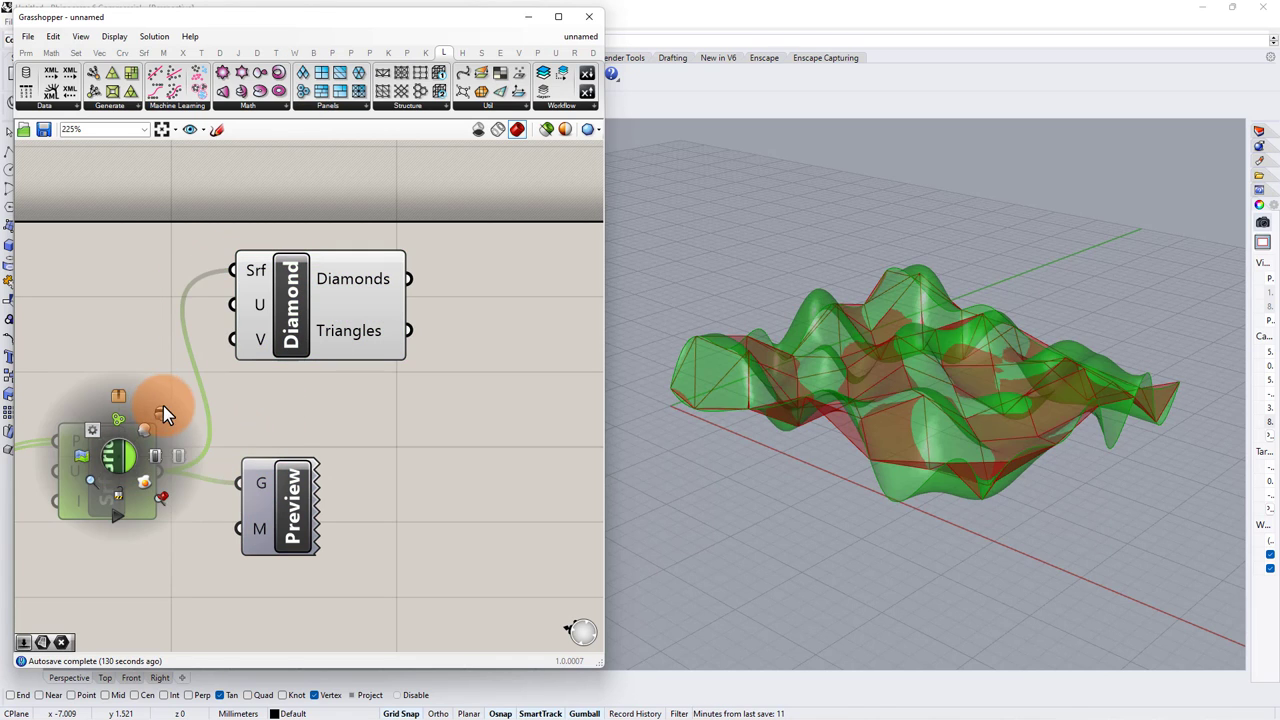
click(164, 407)
click(289, 452)
right_drag(872, 382, 883, 424)
scroll(909, 421, up, 2)
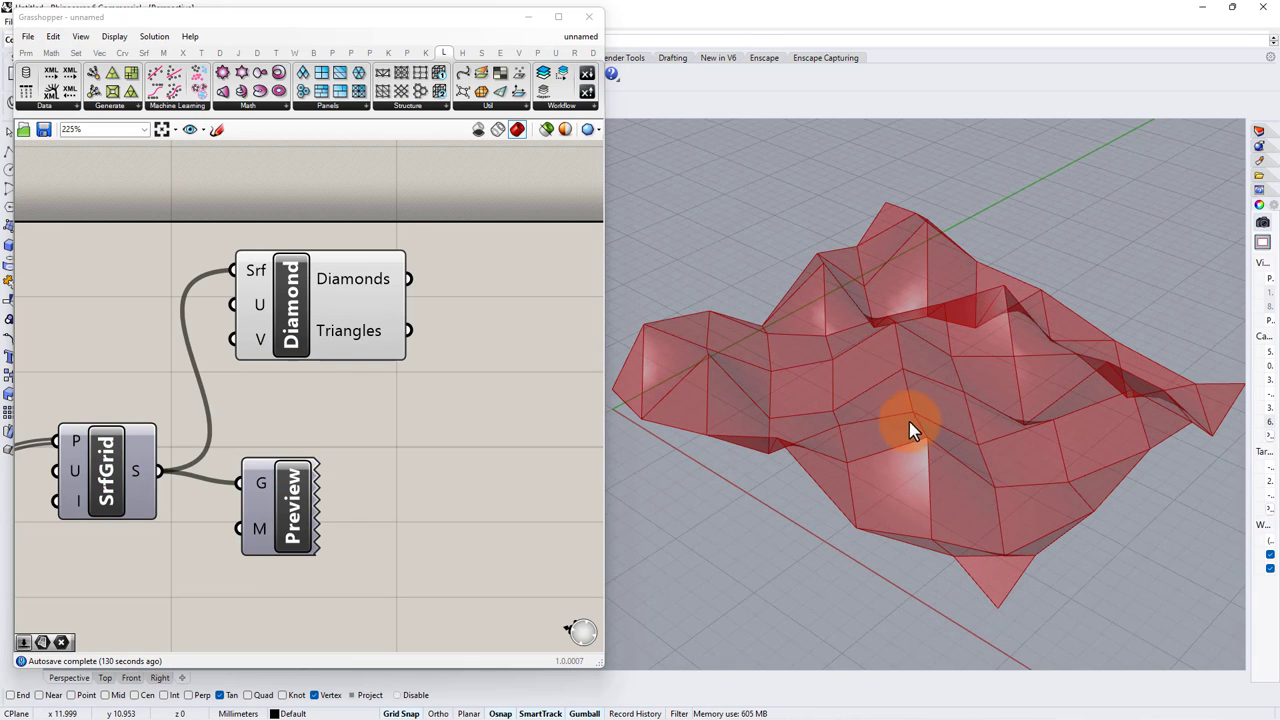
Move Custom Preview aside, add a number slider of 15 feeding Diamond's U and V inputs, and reduce it to 9
drag(273, 510, 364, 510)
right_drag(92, 322, 202, 364)
scroll(202, 364, down, 1)
click(155, 385)
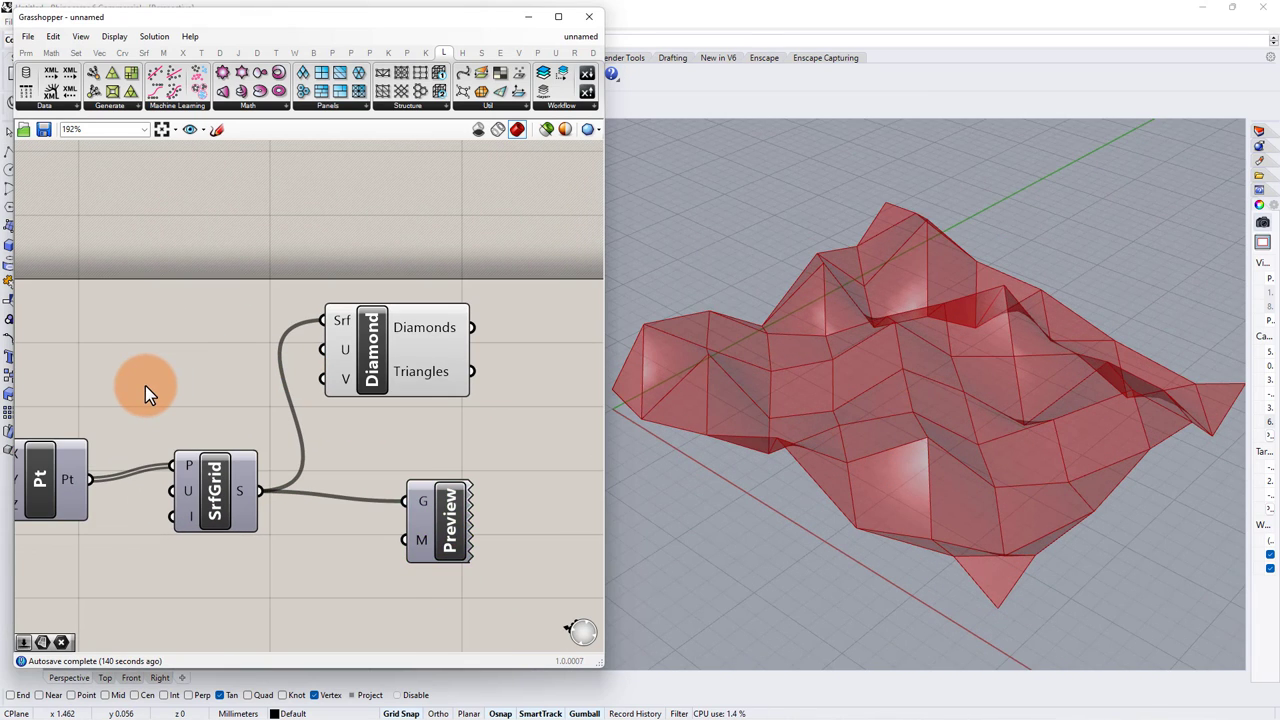
double_click(145, 385)
text(15)
key(Return)
drag(250, 385, 322, 350)
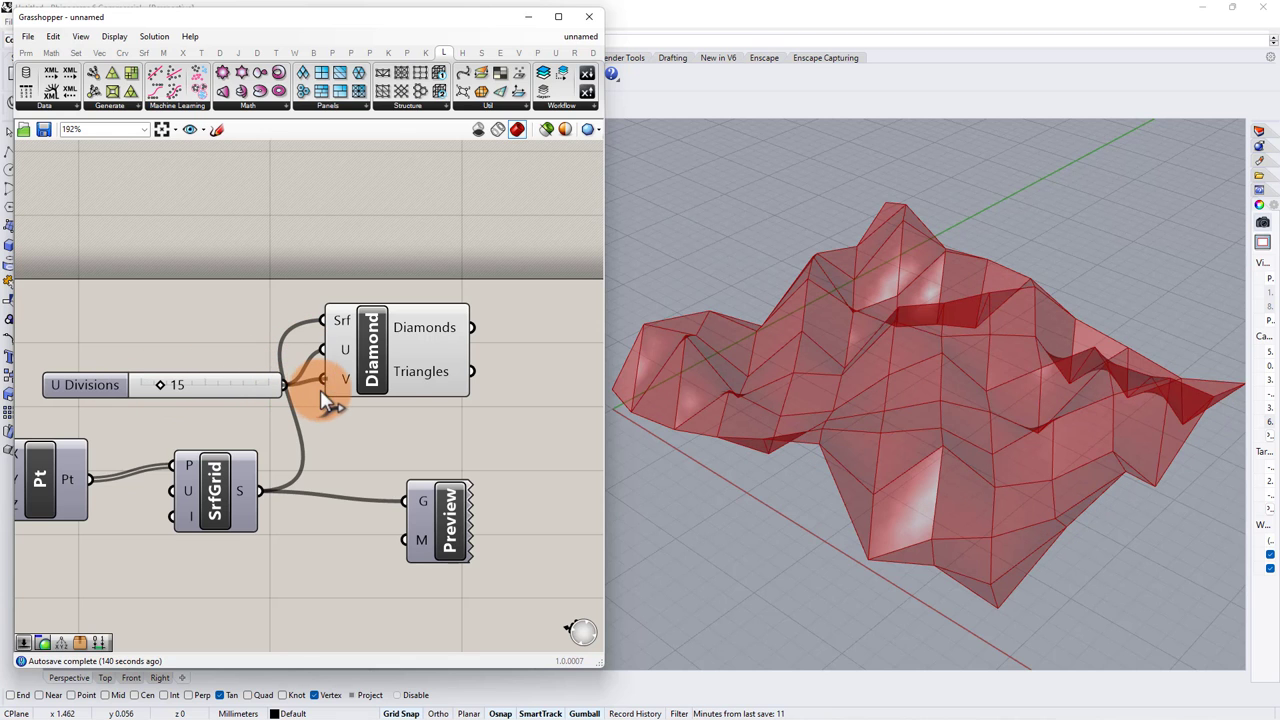
mouse_move(161, 386)
mouse_down()
mouse_move(180, 385)
mouse_move(153, 382)
mouse_up()
Turn on Custom Preview's display and connect Diamond's Diamonds and Triangles outputs to its geometry input, replacing the surface
right_drag(488, 365, 318, 326)
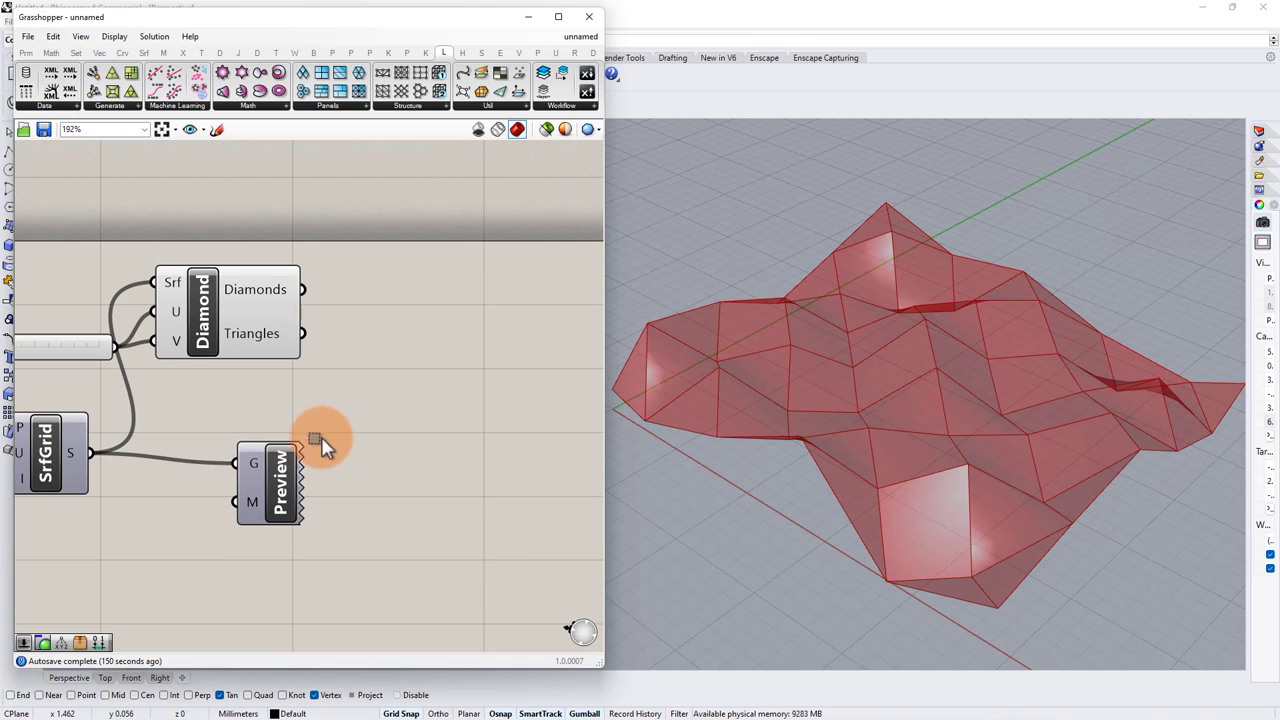
drag(277, 460, 357, 431)
click(318, 300)
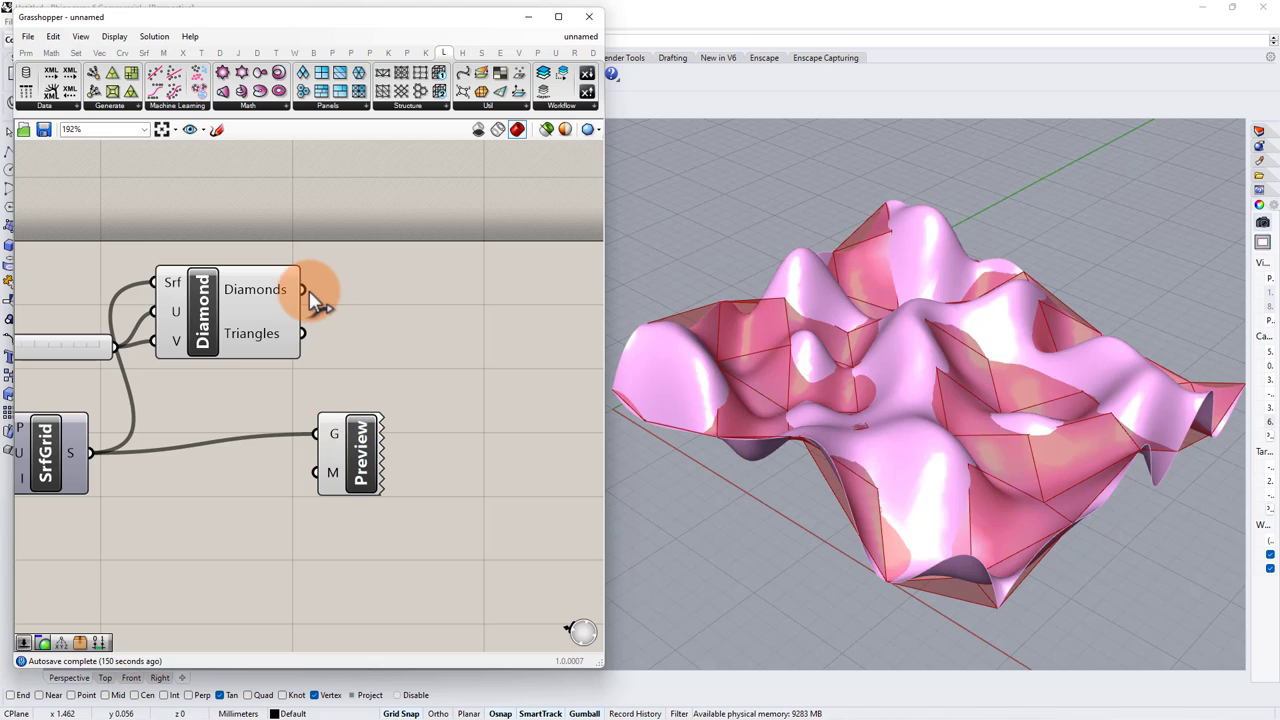
drag(318, 303, 320, 430)
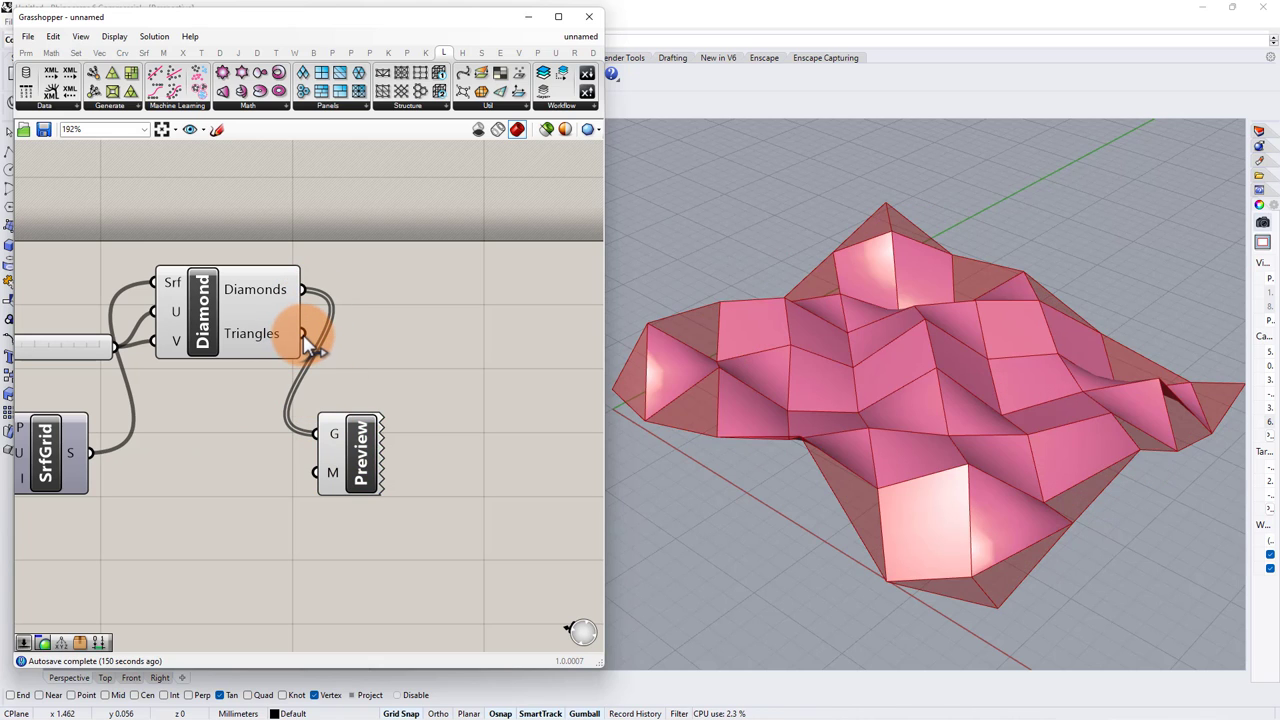
shift+drag(303, 334, 377, 436)
Hide the Diamond component's own preview
click(275, 227)
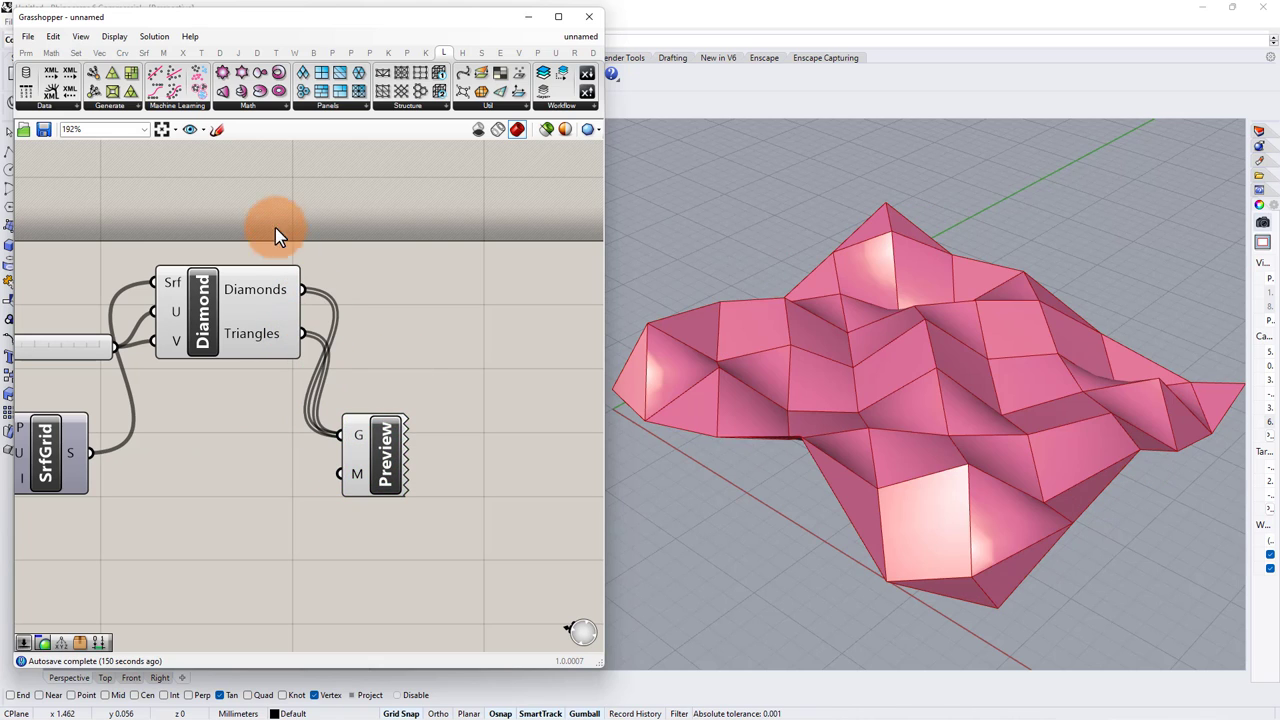
click(217, 317)
middle_click(217, 317)
click(263, 272)
Set the divisions slider feeding the Diamond component to 5
right_drag(91, 248, 238, 256)
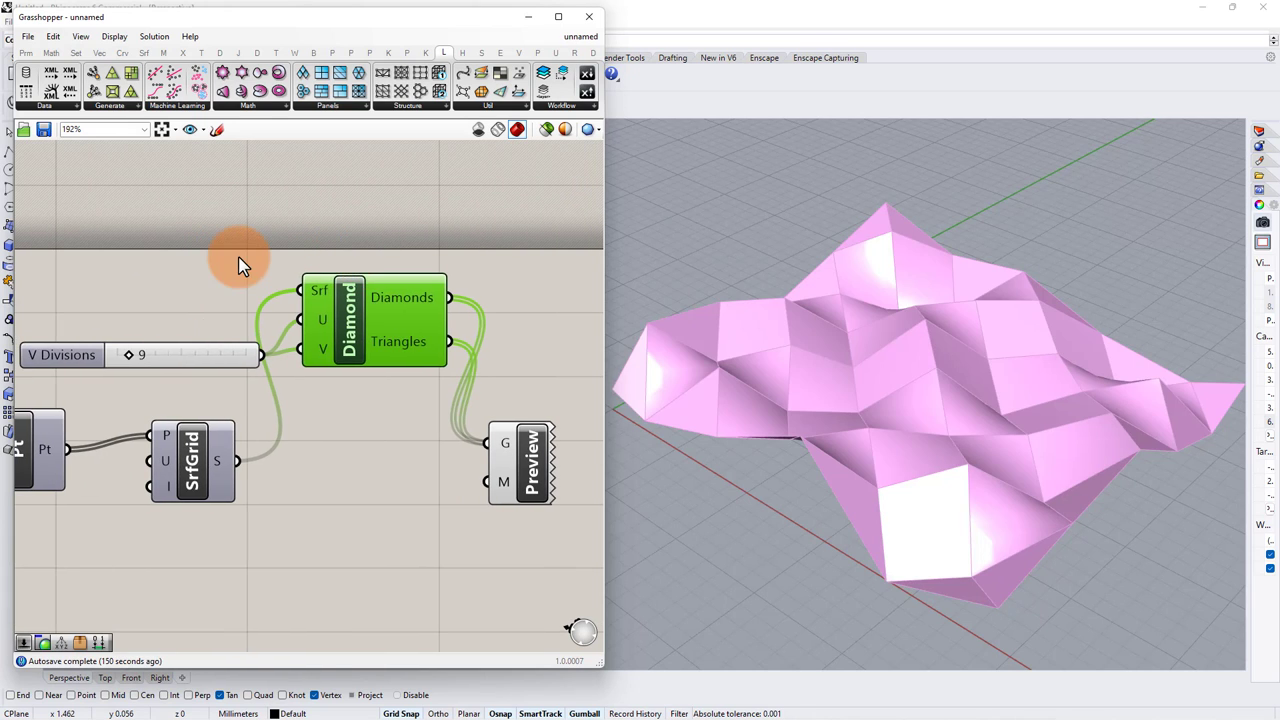
click(238, 256)
scroll(128, 360, up, 2)
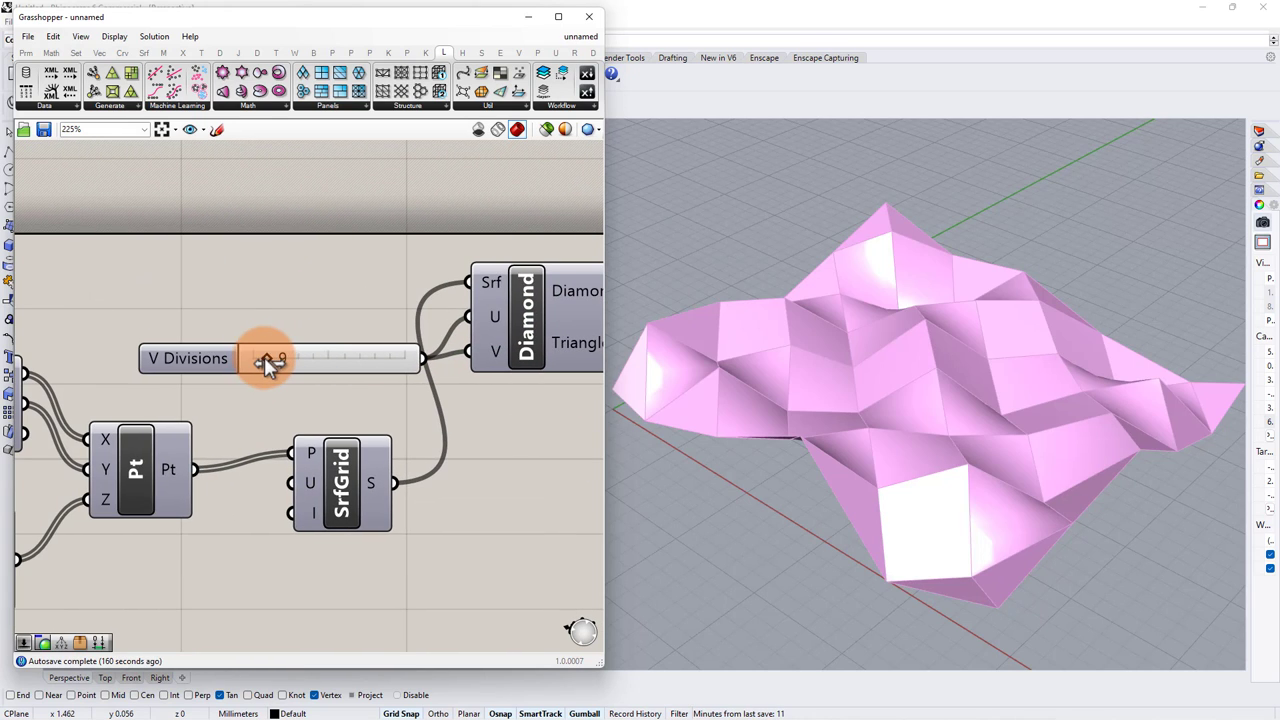
drag(266, 360, 260, 360)
drag(263, 365, 258, 339)
Make room beside Custom Preview, add a QuadStag panel component below Diamond, and connect SrfGrid's surface to its Srf input
scroll(258, 339, down, 2)
right_drag(345, 324, 183, 318)
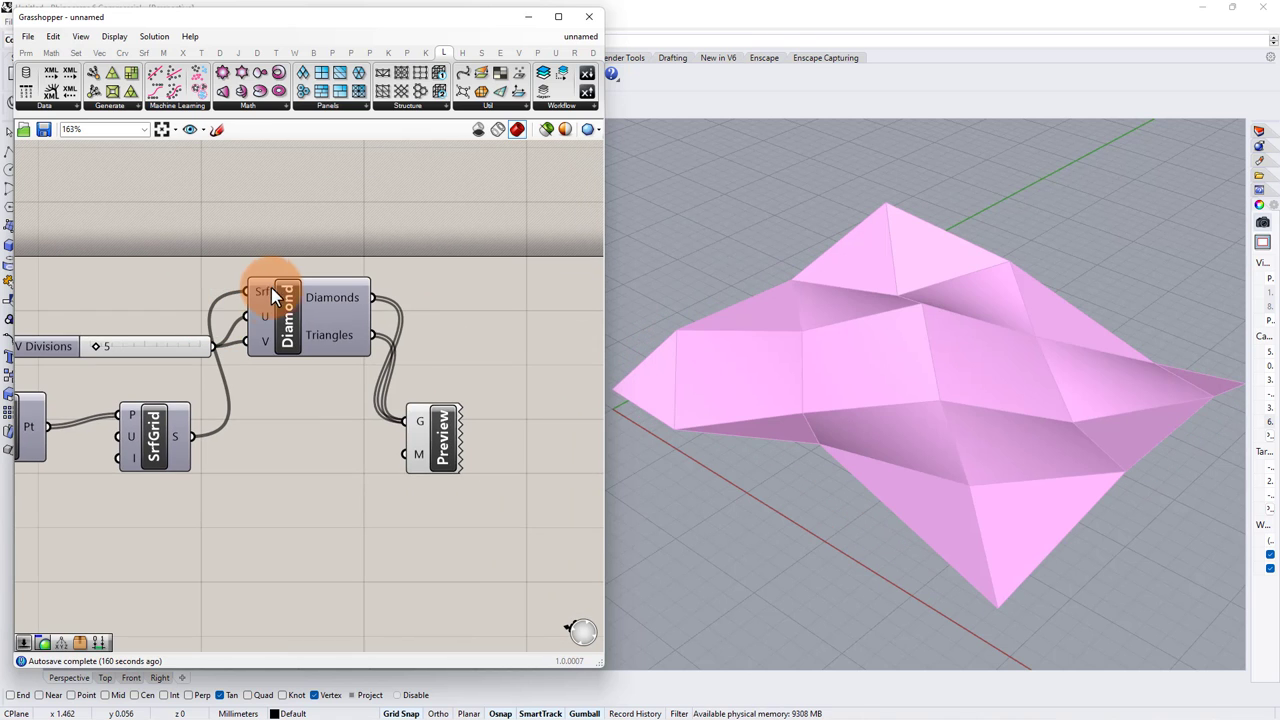
drag(438, 442, 486, 452)
click(484, 371)
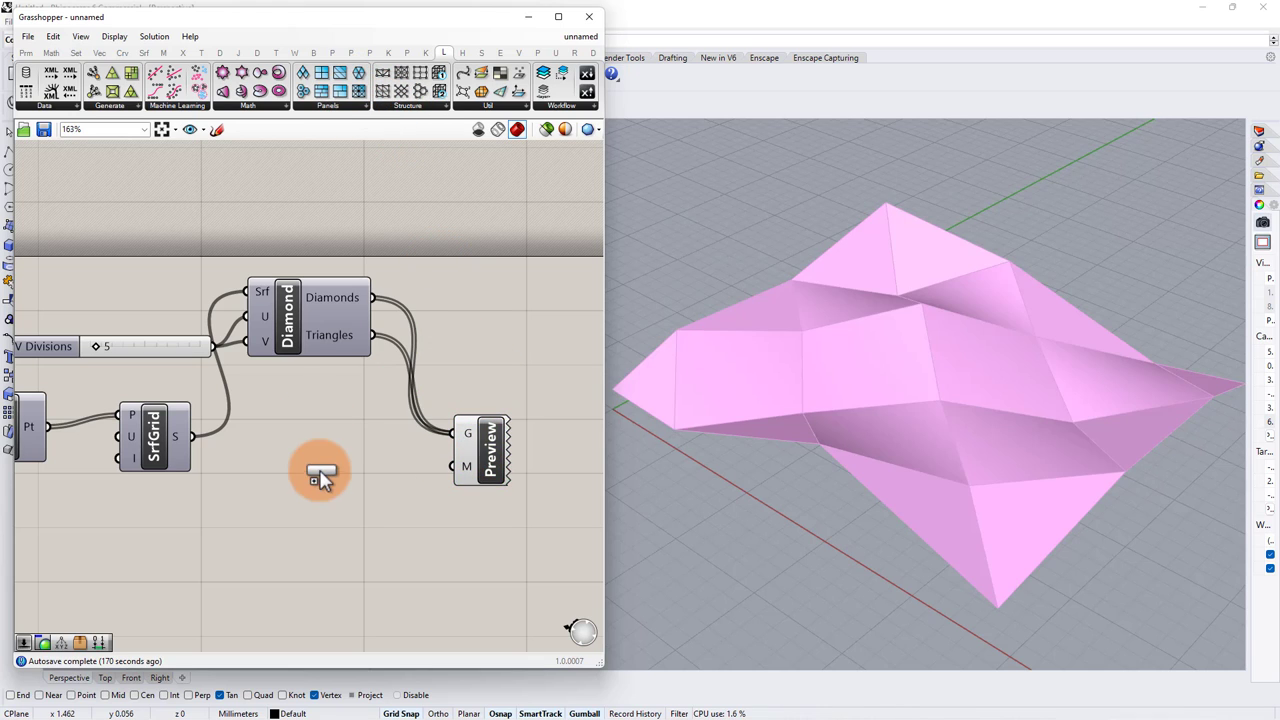
click(320, 471)
right_drag(328, 432, 346, 356)
scroll(346, 360, down, 1)
scroll(346, 360, up, 1)
scroll(242, 354, down, 1)
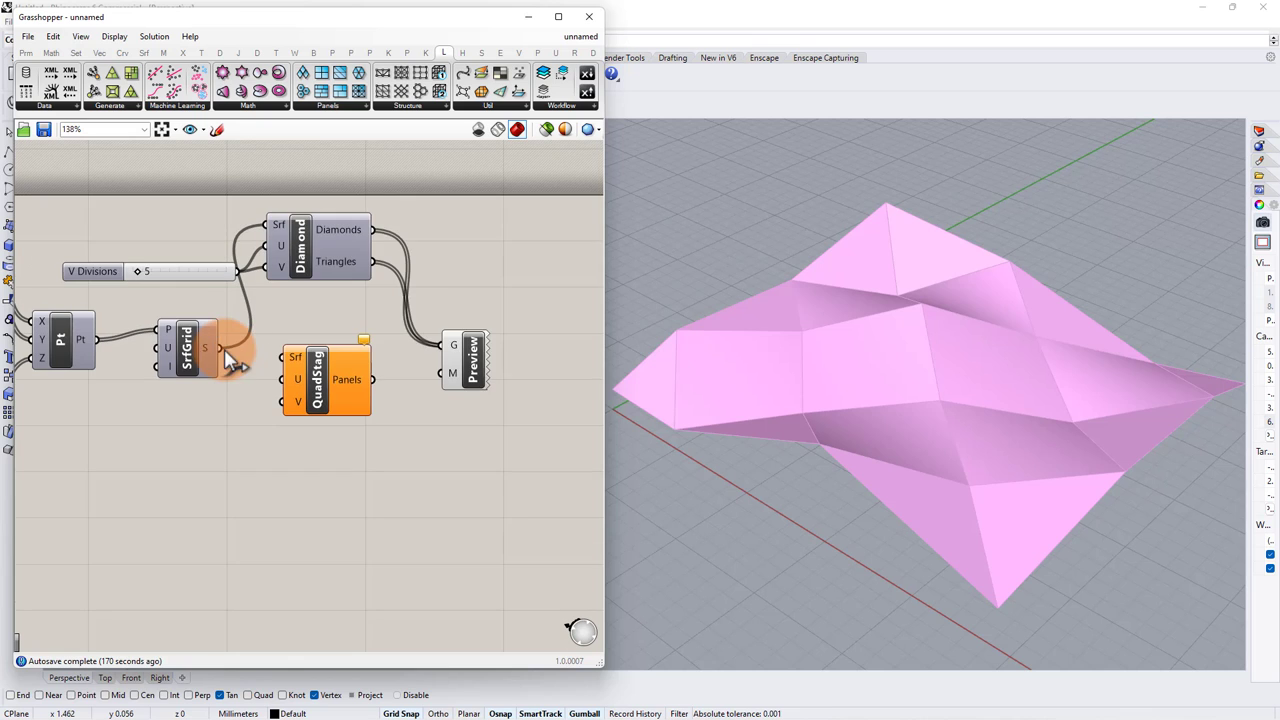
drag(224, 349, 283, 357)
Connect the divisions slider to the U and V inputs of QuadStag
scroll(275, 349, up, 5)
drag(212, 220, 222, 228)
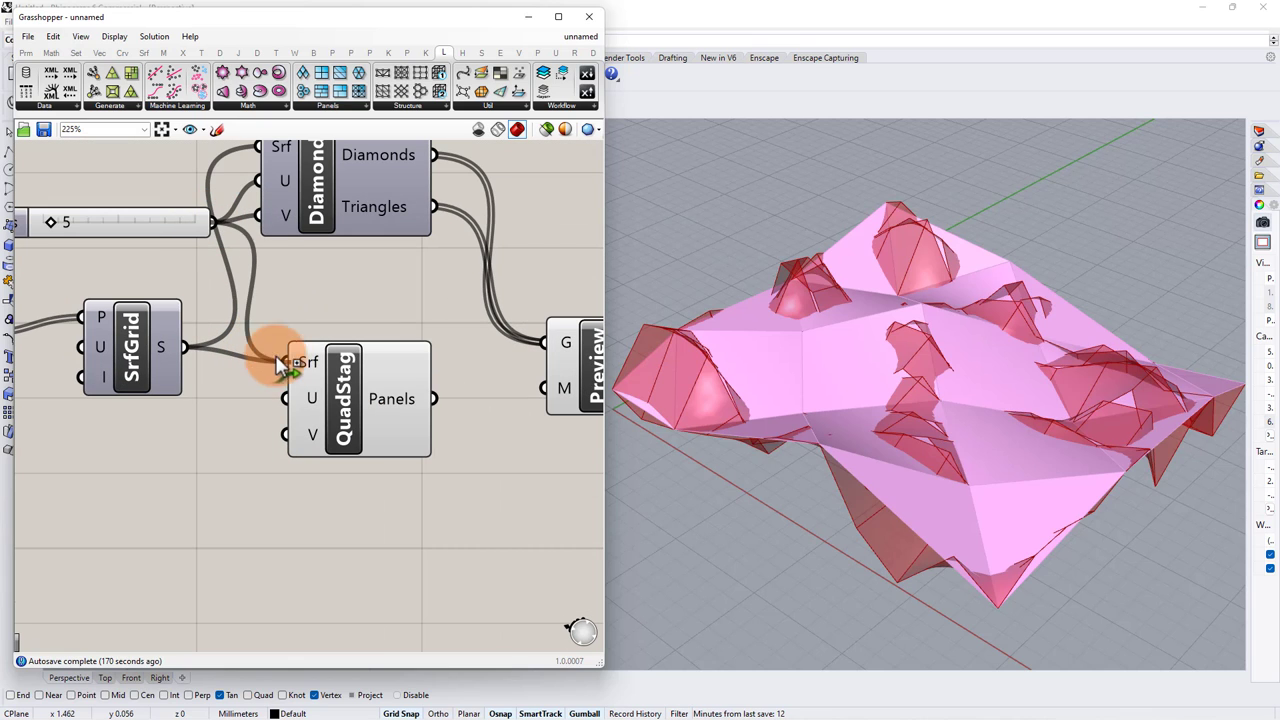
drag(285, 400, 286, 399)
drag(211, 222, 285, 434)
Connect QuadStag's Panels output to Custom Preview's geometry input in place of the diamond panels, and hide QuadStag's own preview
right_drag(407, 377, 345, 355)
drag(443, 325, 478, 320)
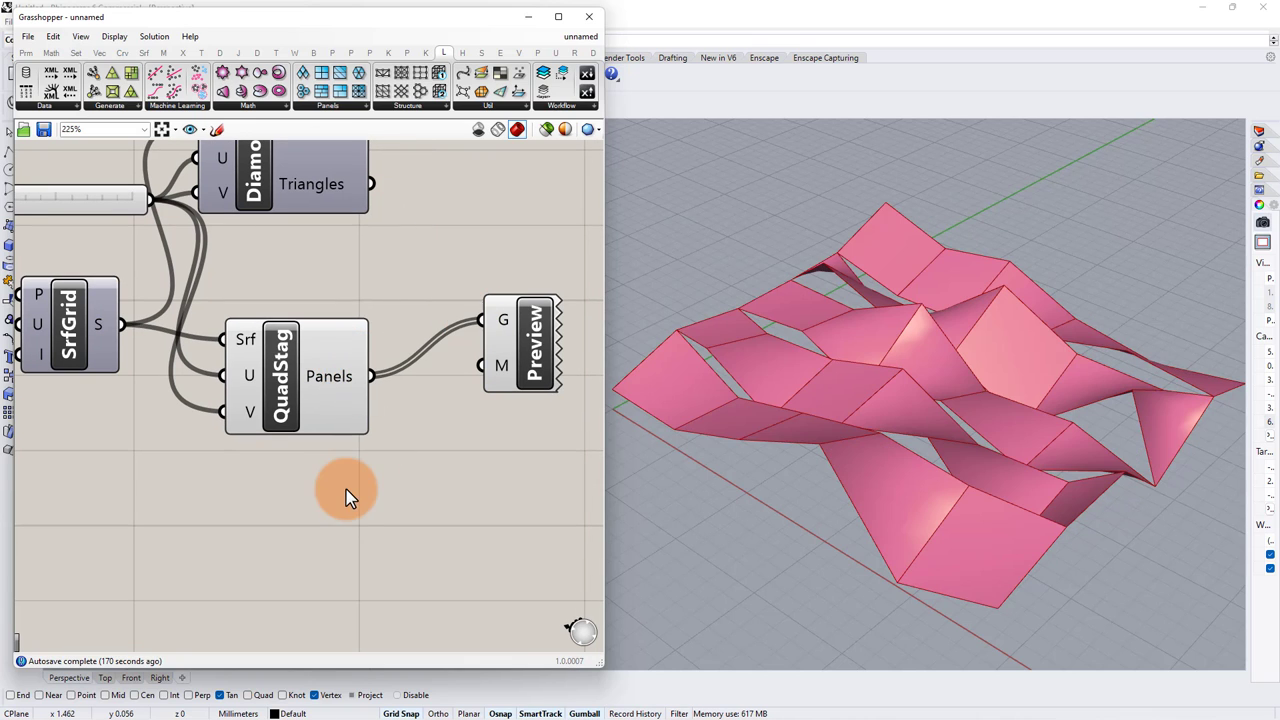
drag(348, 489, 304, 369)
middle_click(304, 369)
click(345, 328)
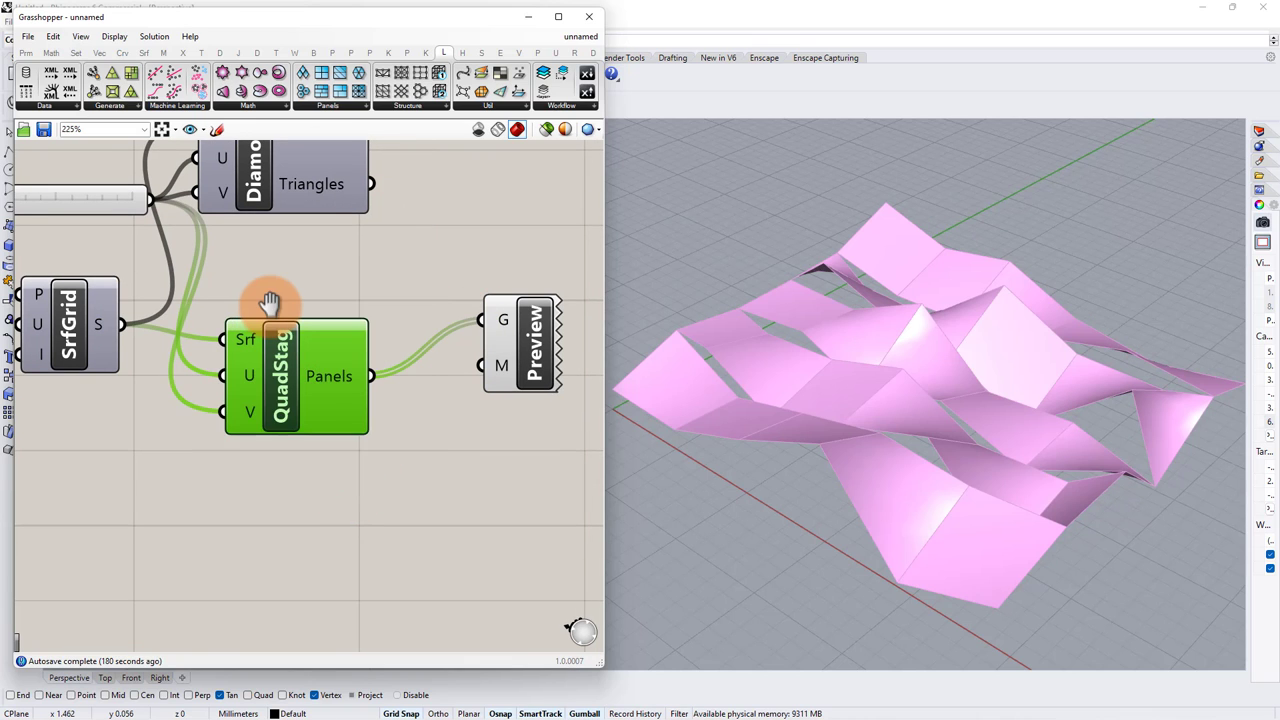
Set the divisions slider feeding the QuadStag panels to 9
right_drag(270, 306, 363, 306)
drag(89, 207, 110, 222)
click(365, 305)
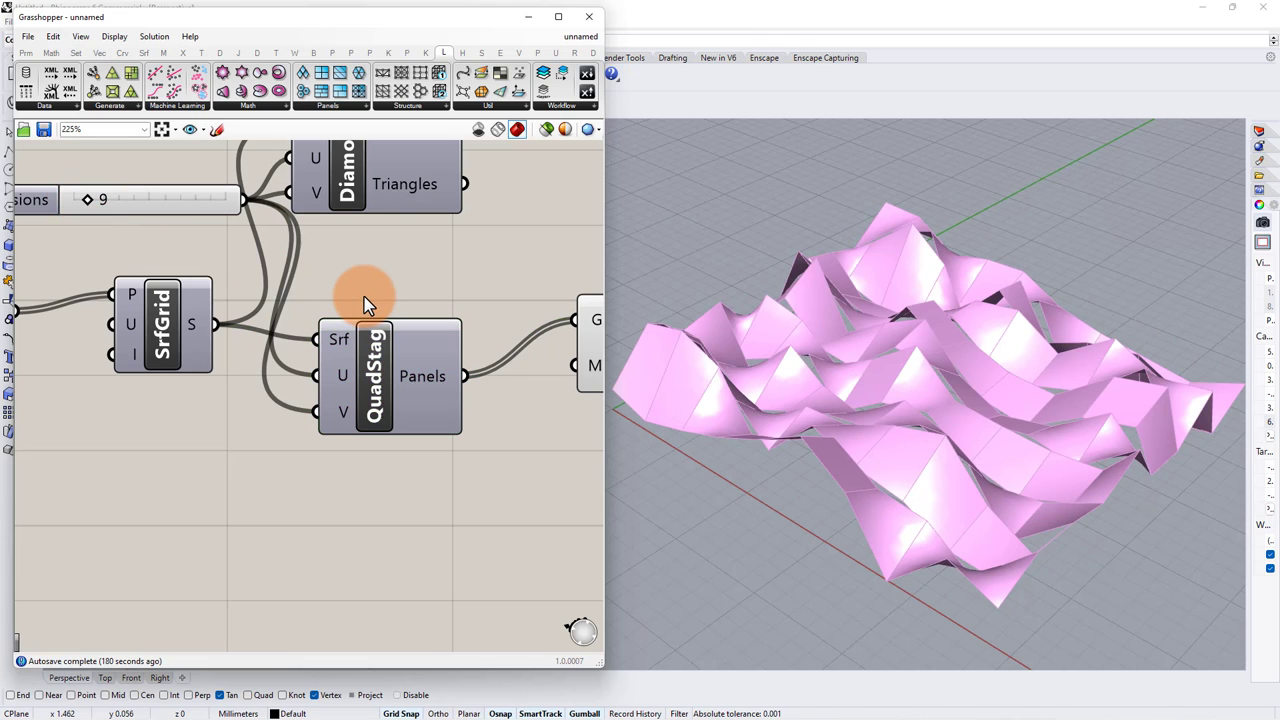
Add a LunchBox Diagrid structure component below QuadStag and connect SrfGrid's surface output to its Srf input
scroll(325, 290, down, 2)
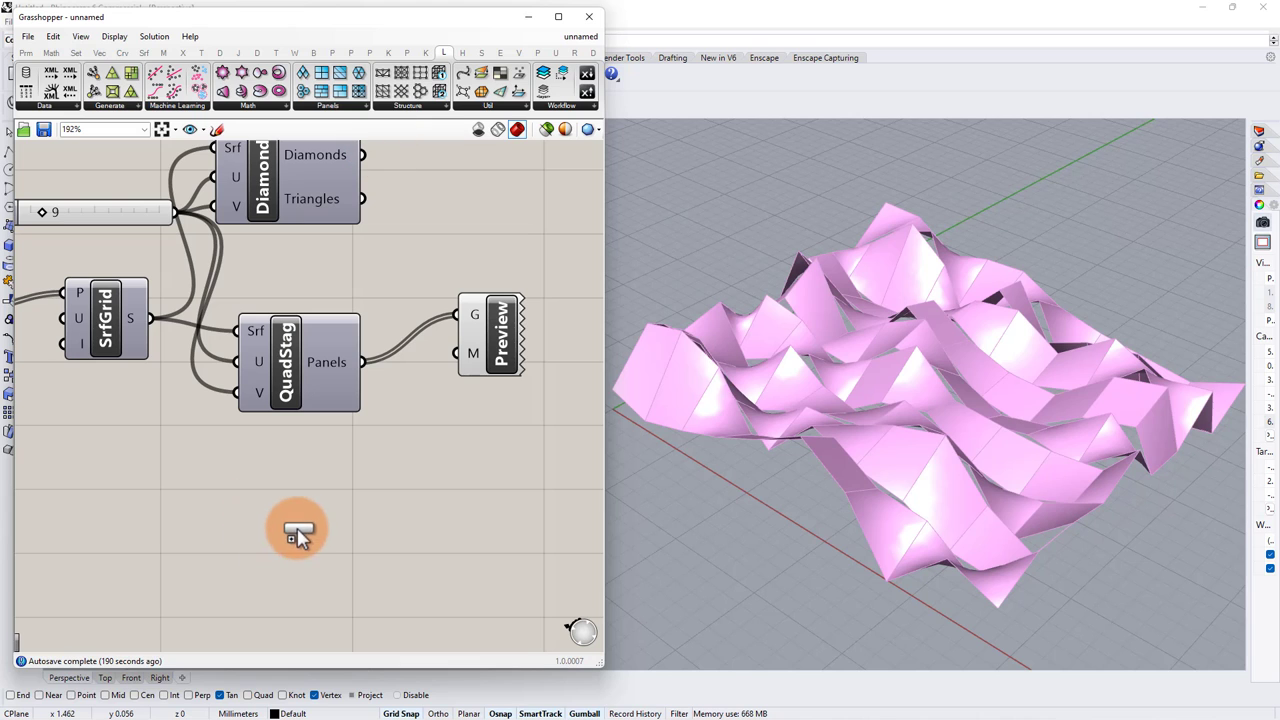
drag(298, 537, 292, 540)
scroll(189, 221, up, 1)
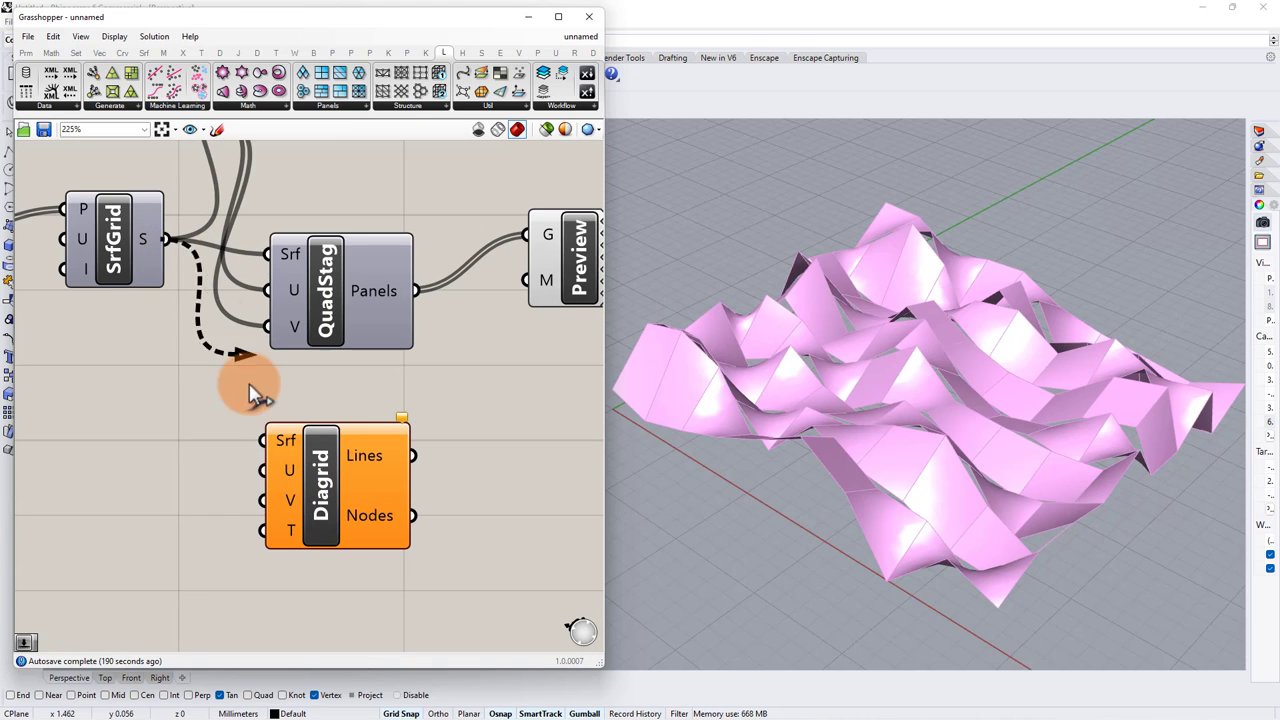
drag(255, 393, 263, 440)
Connect the divisions slider to the U and V inputs of Diagrid
right_drag(229, 363, 301, 393)
scroll(263, 278, down, 1)
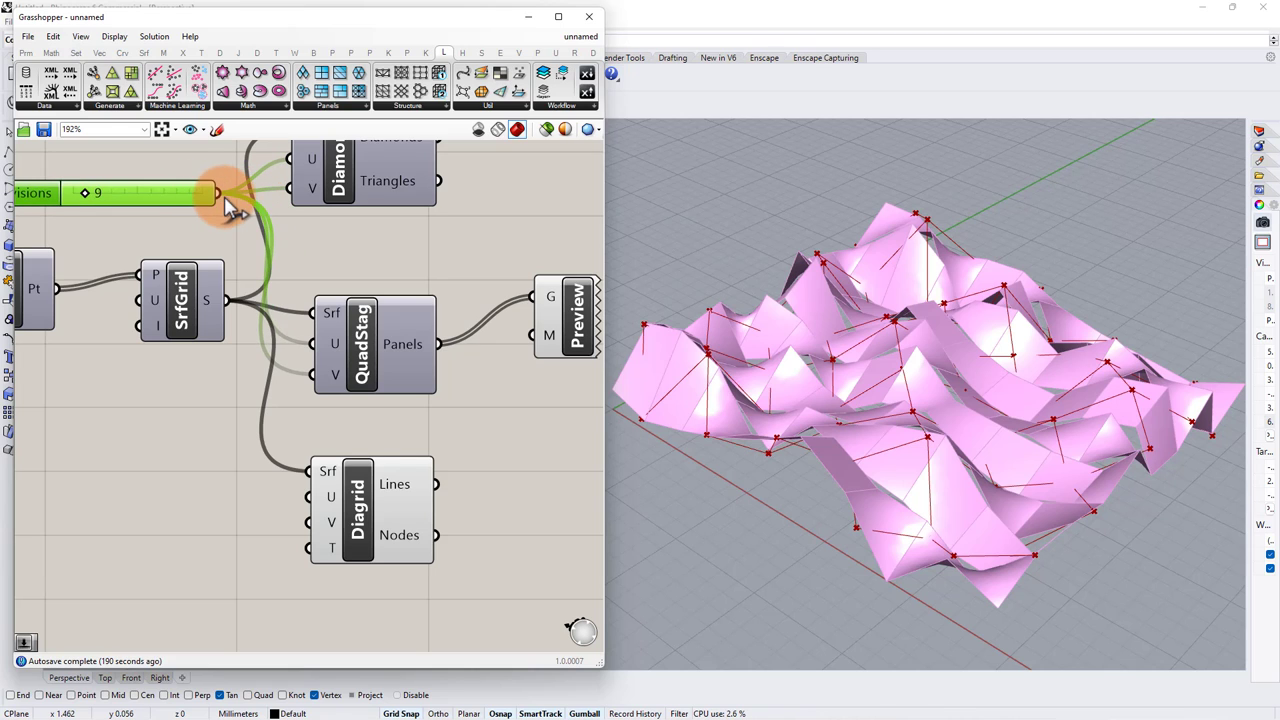
drag(280, 485, 295, 497)
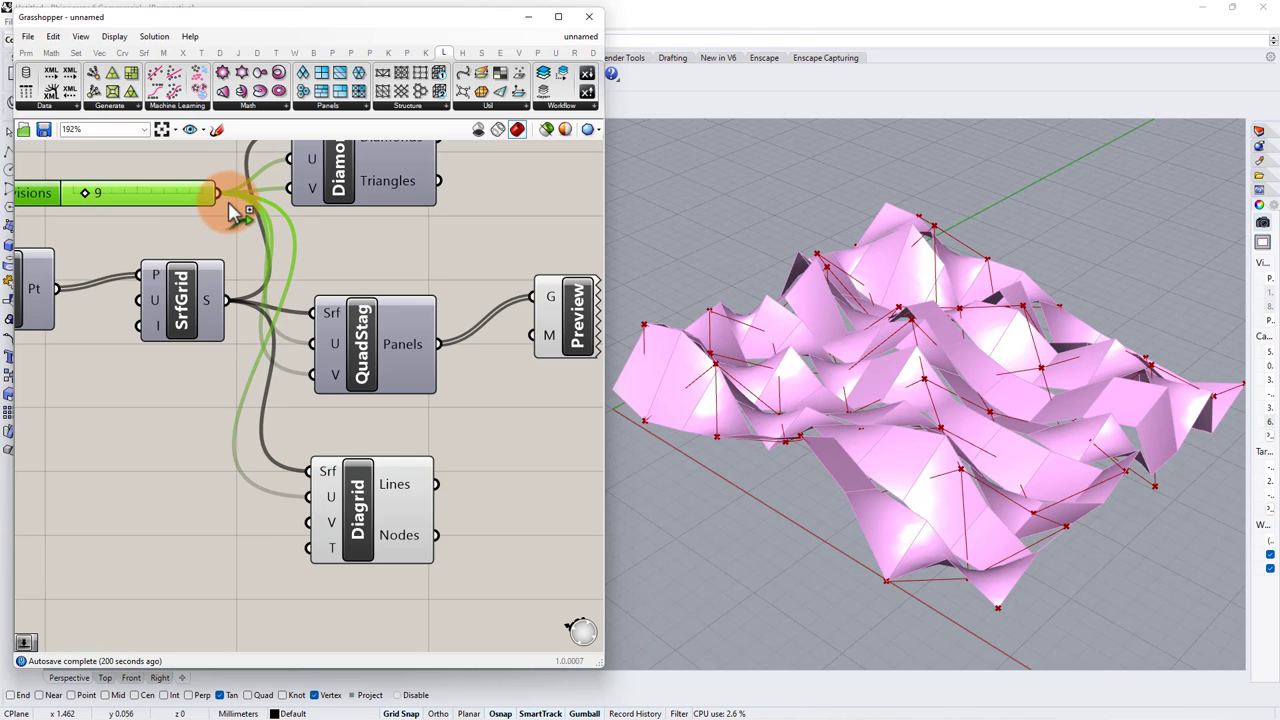
drag(228, 201, 312, 521)
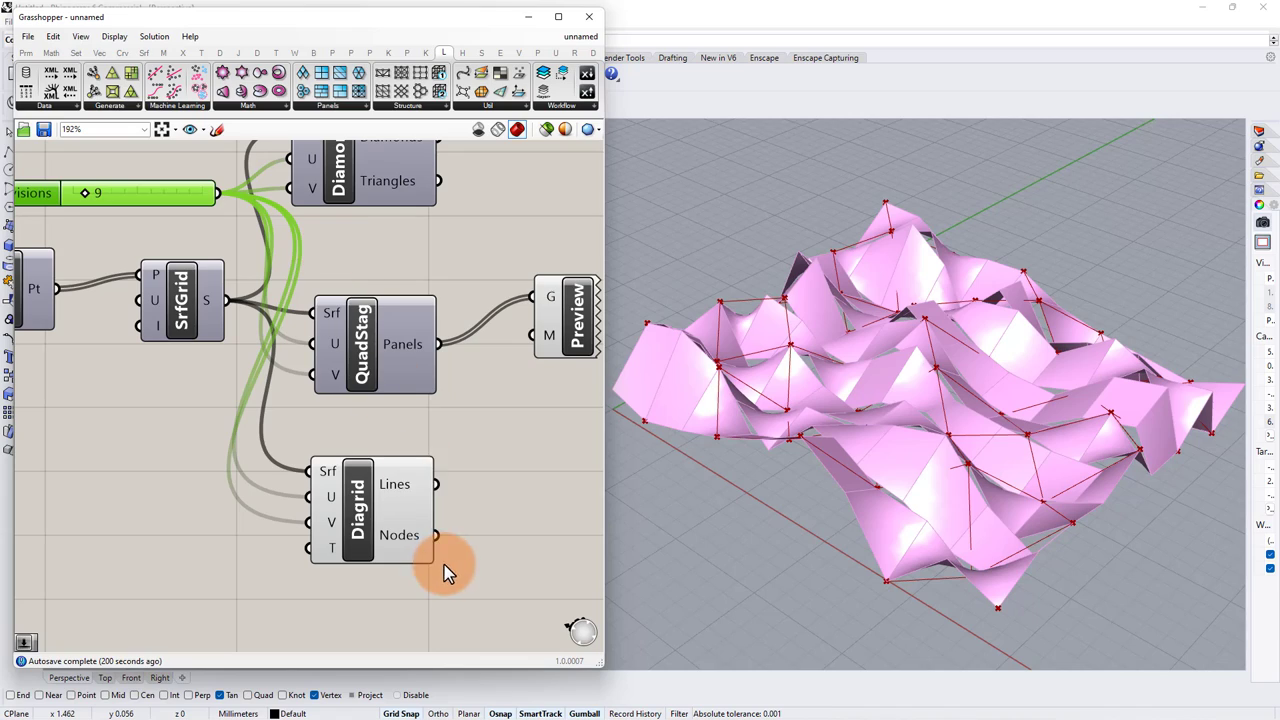
Hide the Custom Preview of the QuadStag panels and raise the divisions slider for a denser diagrid
click(498, 440)
right_drag(423, 467, 414, 467)
right_drag(414, 467, 384, 495)
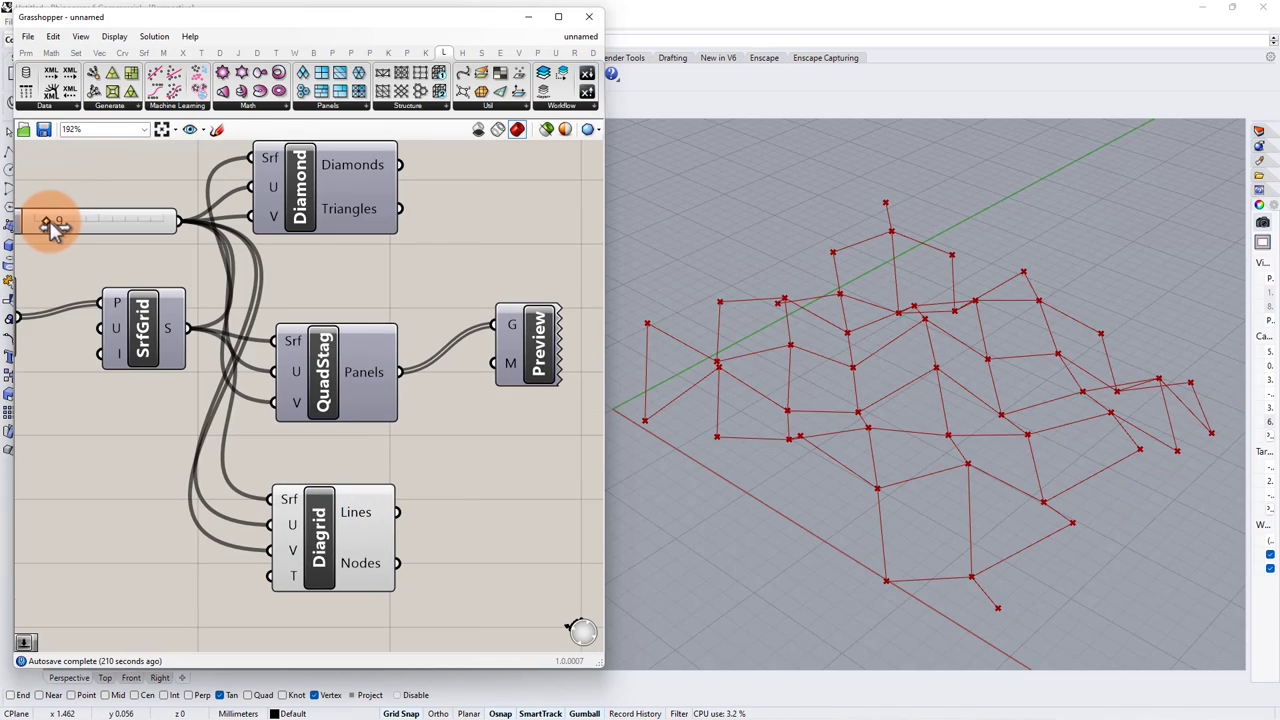
mouse_move(52, 226)
mouse_down()
mouse_move(64, 236)
mouse_move(54, 227)
mouse_up()
Add a Pipe component beside Diagrid, leaving space between the two
right_drag(398, 528, 366, 453)
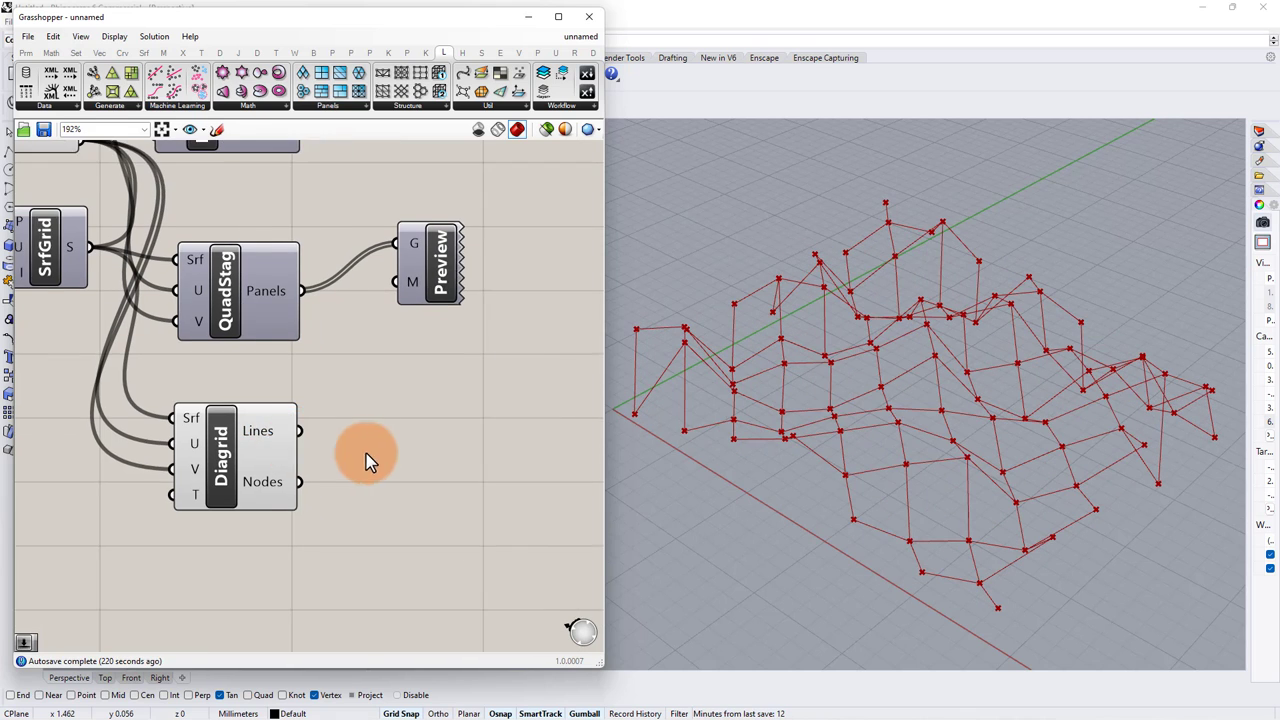
scroll(366, 453, up, 1)
double_click(421, 435)
text(pip)
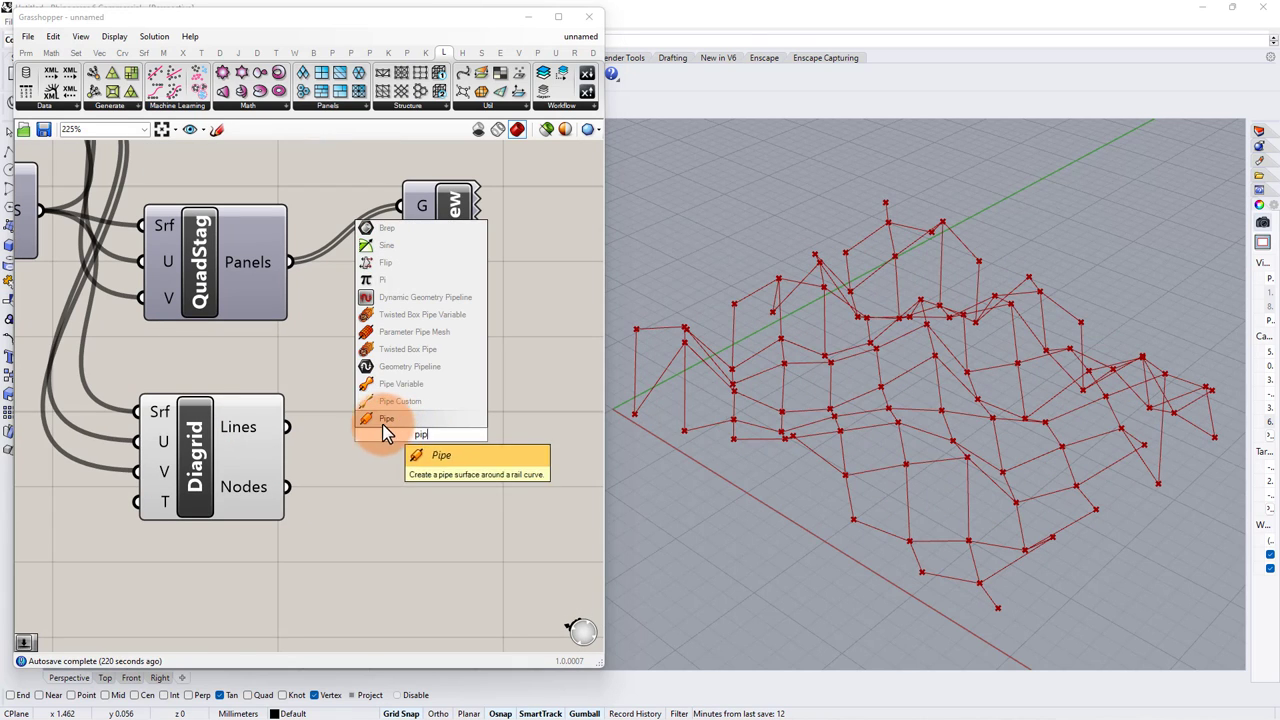
click(437, 423)
click(440, 445)
drag(398, 465, 509, 465)
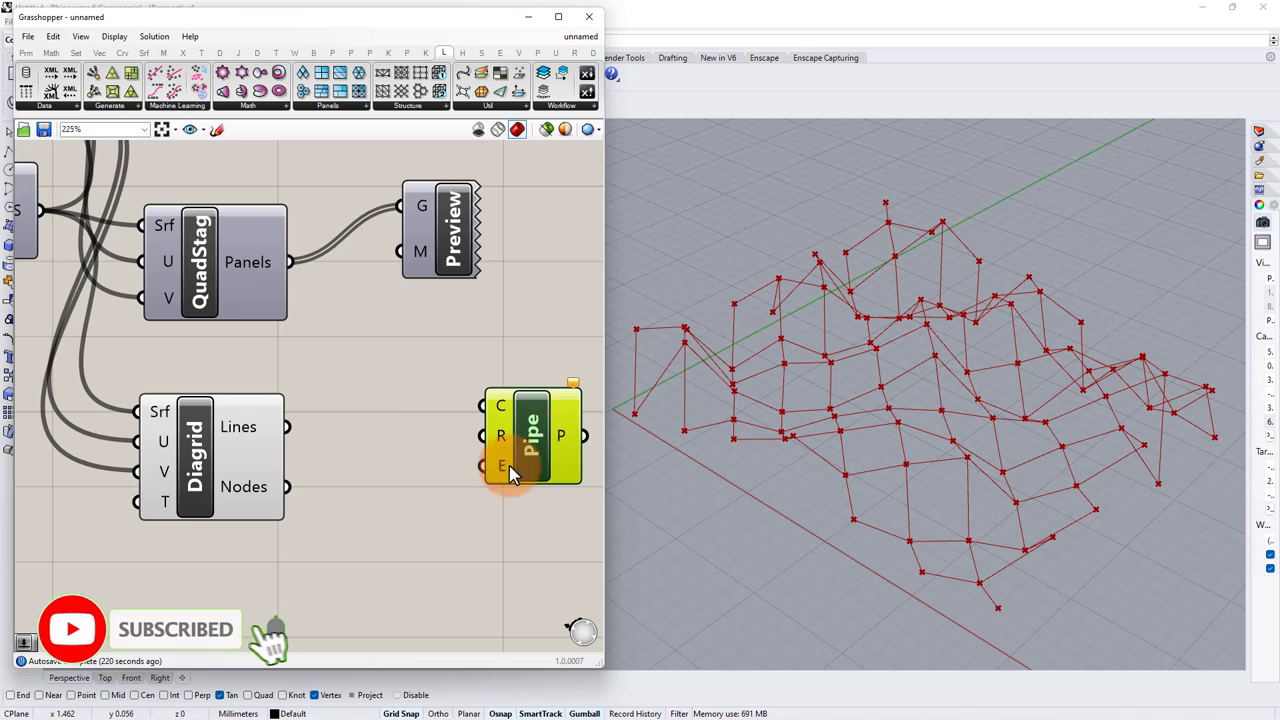
Add a number slider with value 0.10 below Diagrid and connect it to Pipe's radius input
click(322, 532)
double_click(324, 532)
text(1)
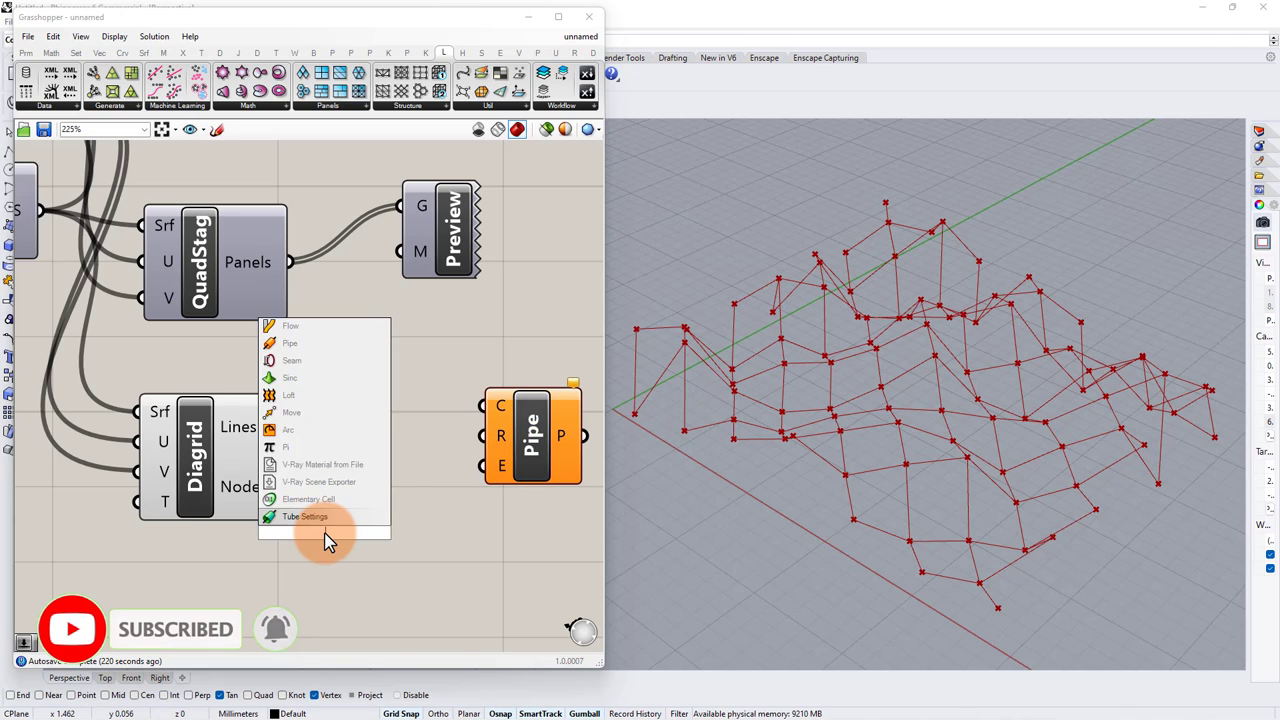
text(0.20)
key(Return)
drag(388, 533, 336, 562)
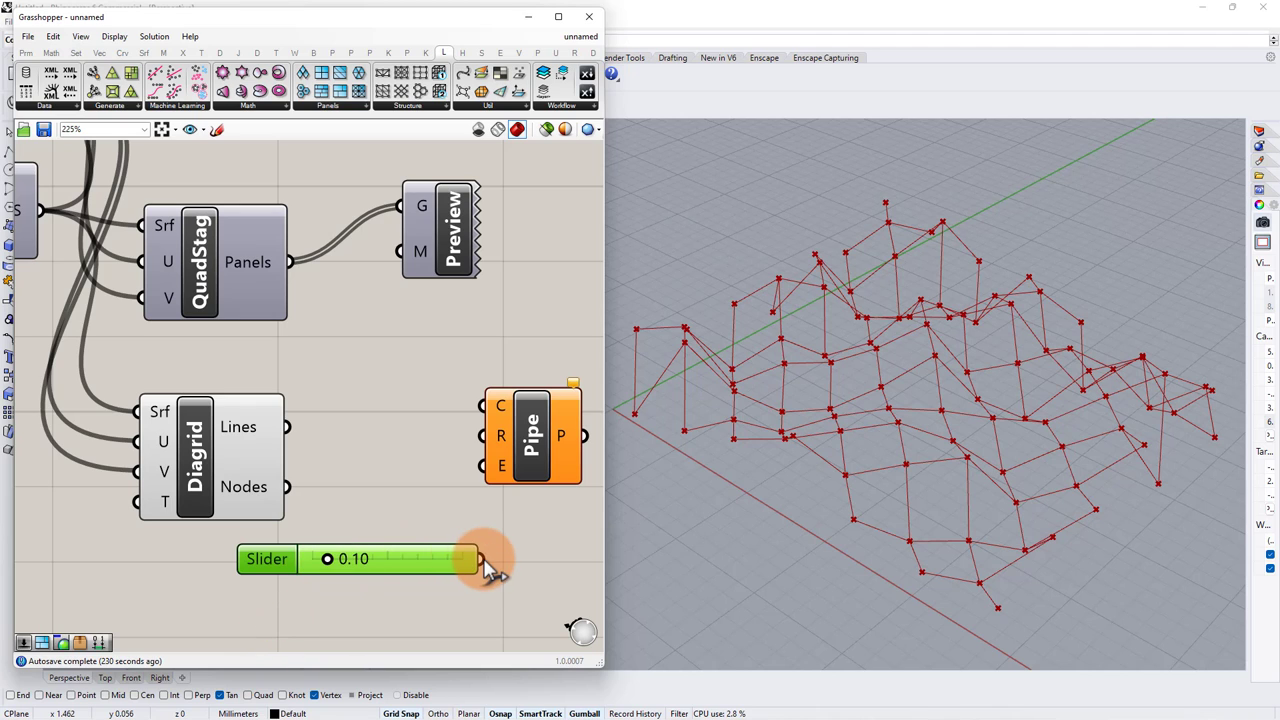
click(302, 456)
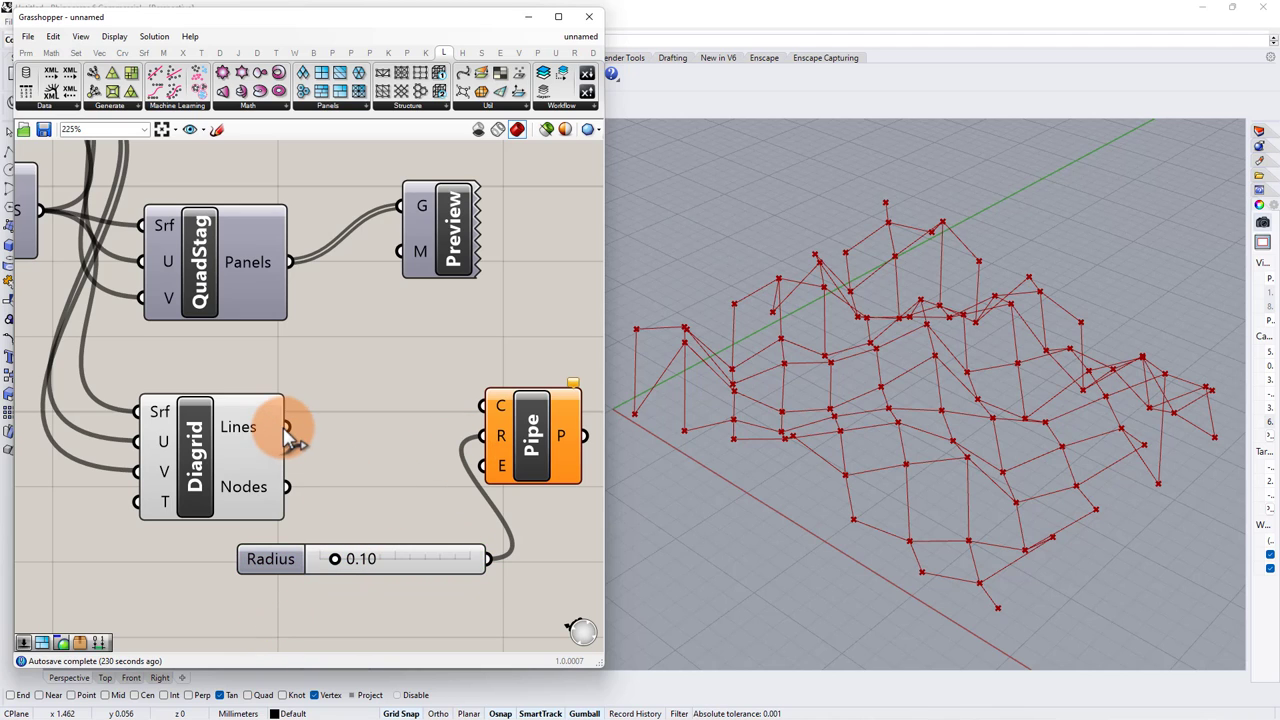
Connect Diagrid's Lines output to Pipe's curve input and adjust the pipe thickness with the Radius slider
drag(459, 410, 462, 410)
right_drag(938, 446, 900, 430)
mouse_move(345, 563)
mouse_down()
mouse_move(331, 560)
mouse_move(346, 566)
mouse_up()
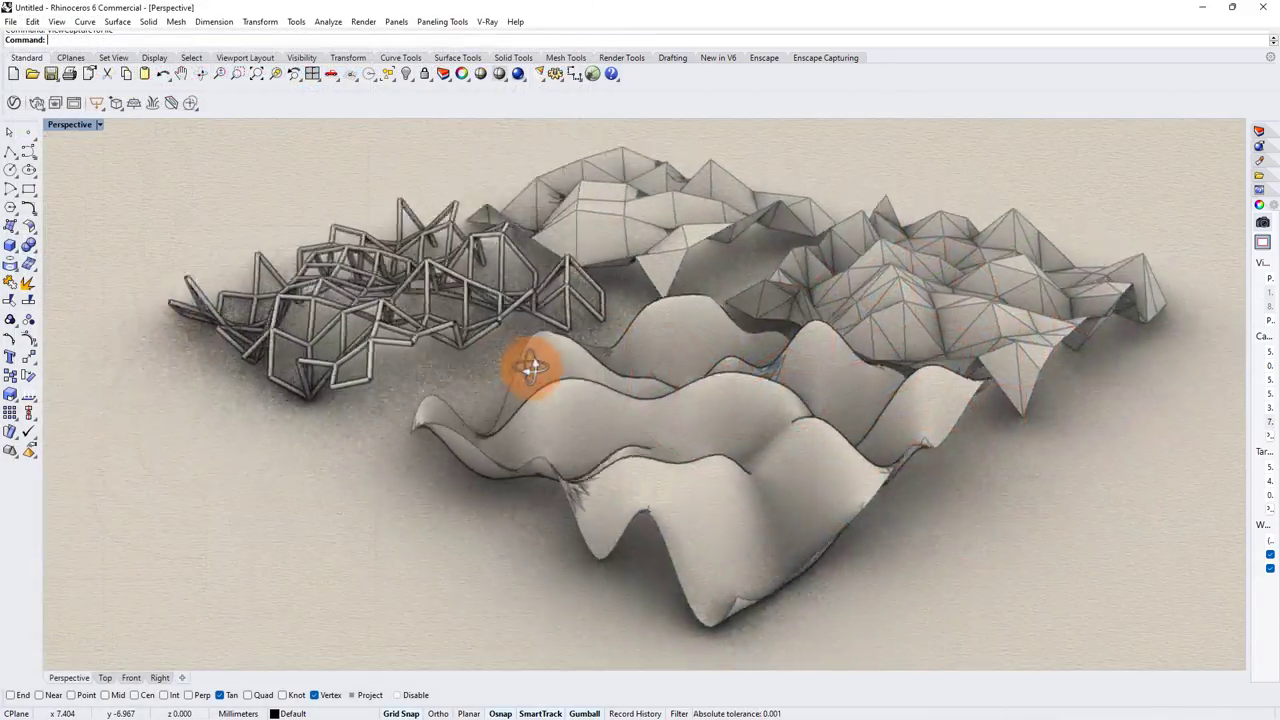
right_drag(528, 366, 705, 405)
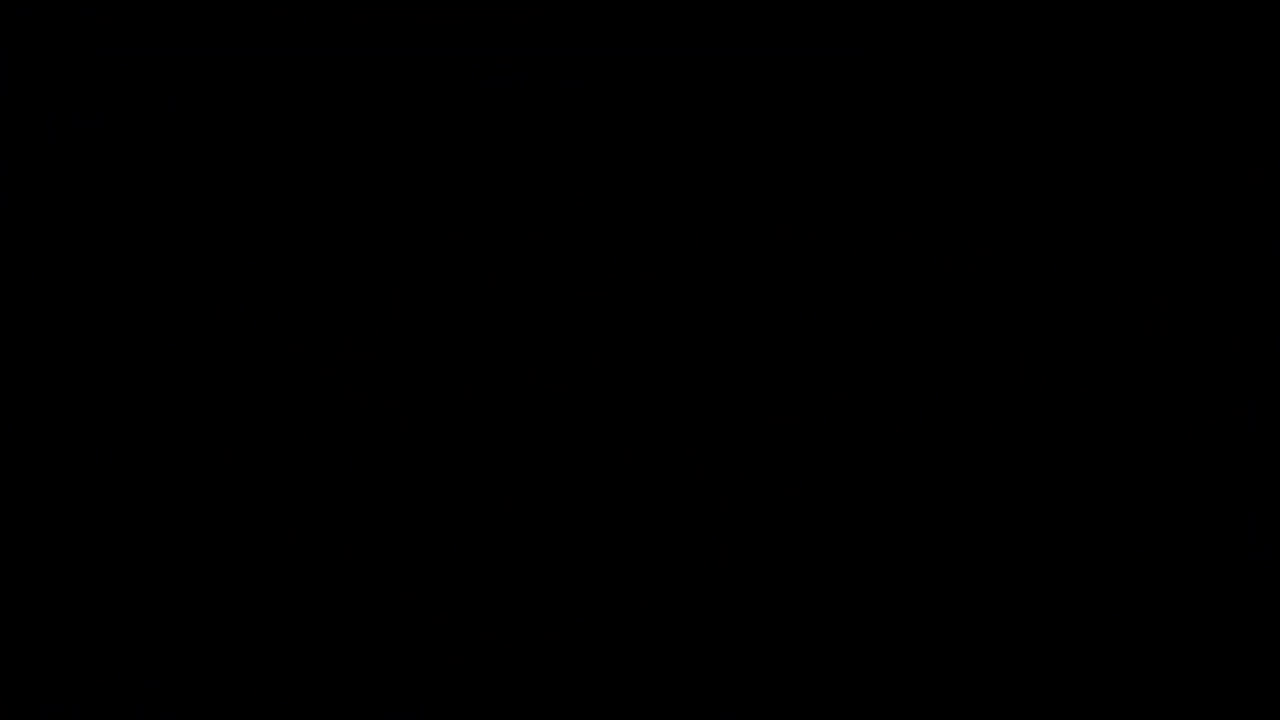